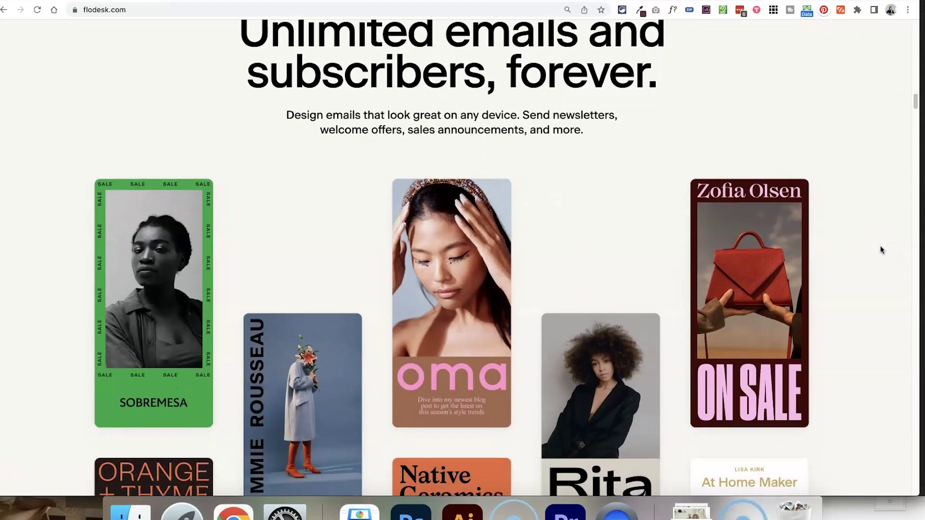
{"action": "scroll", "coordinate": [881, 249], "scroll_direction": "down", "scroll_amount": 6}
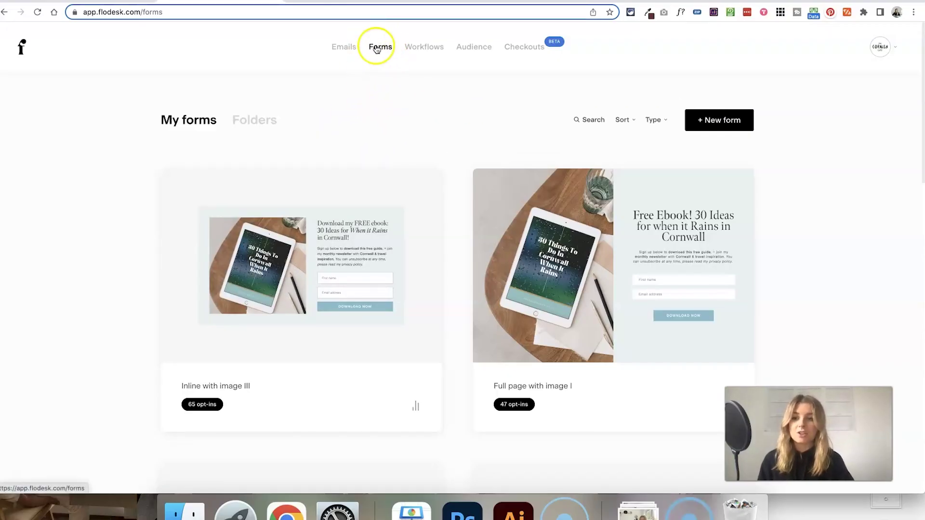
Step: Open the Inline with image III form and inspect its First name, Email address and add-field options
{"action": "left_click", "coordinate": [303, 264]}
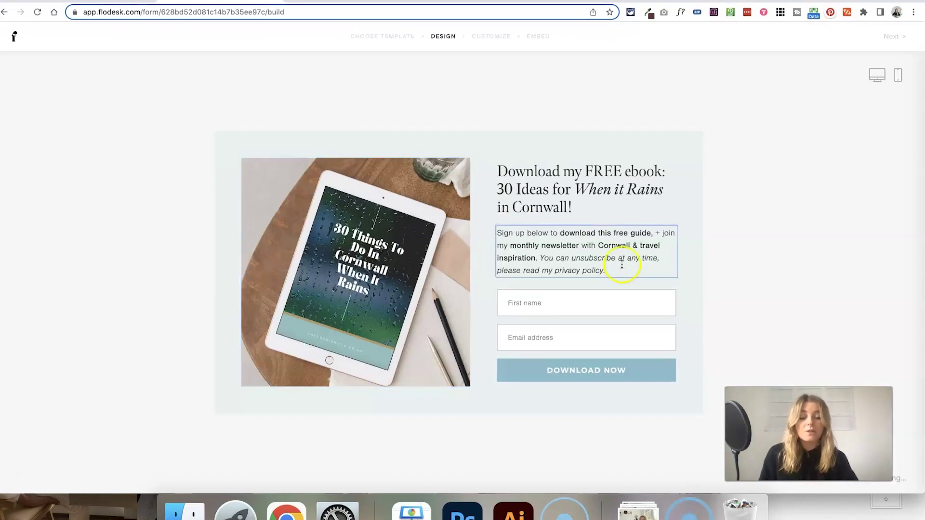
{"action": "left_click", "coordinate": [580, 306]}
{"action": "left_click", "coordinate": [890, 137]}
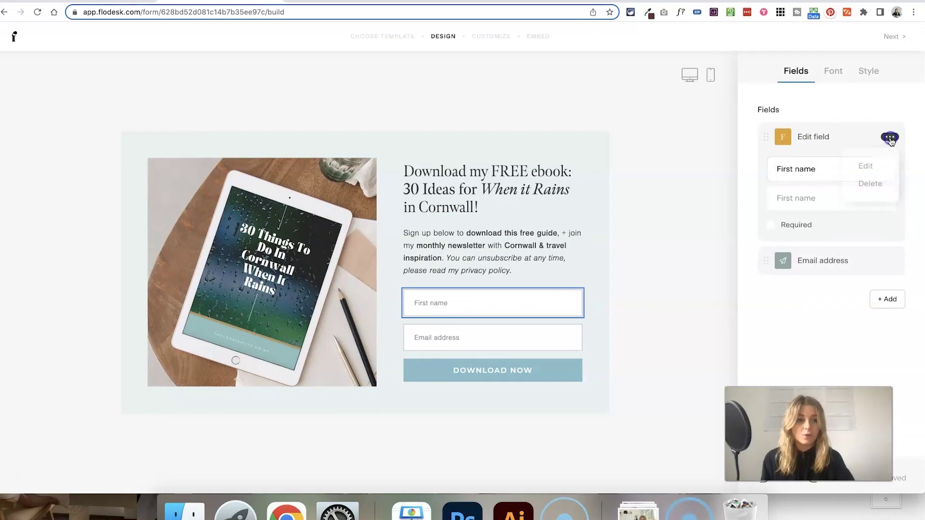
{"action": "left_click", "coordinate": [720, 161]}
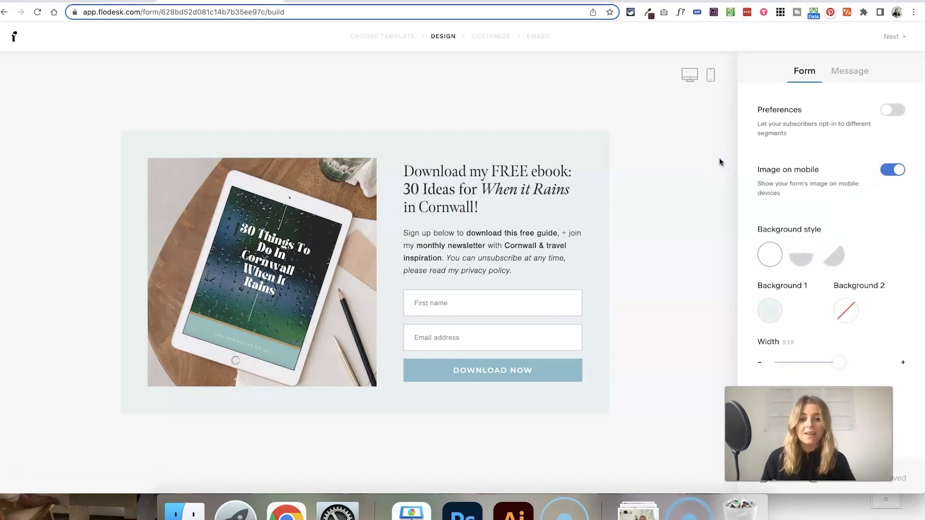
{"action": "left_click", "coordinate": [553, 299]}
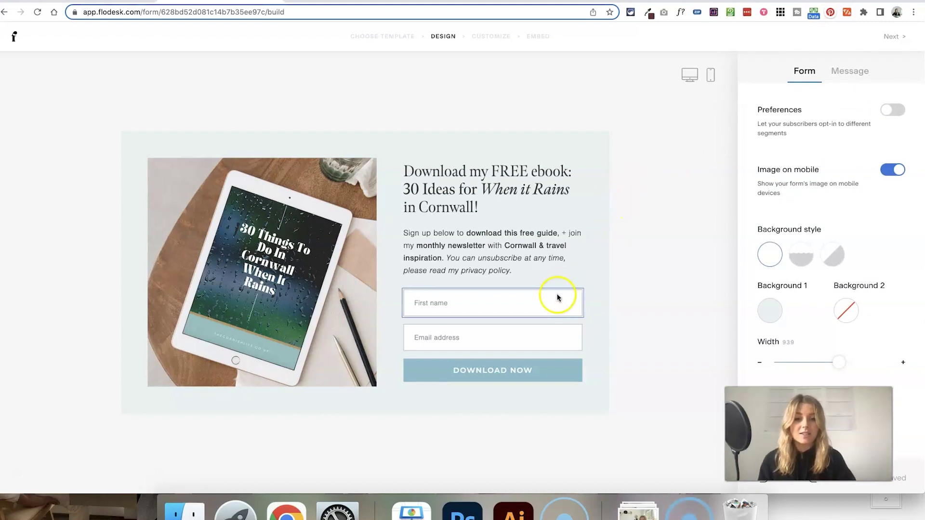
{"action": "left_click", "coordinate": [471, 340]}
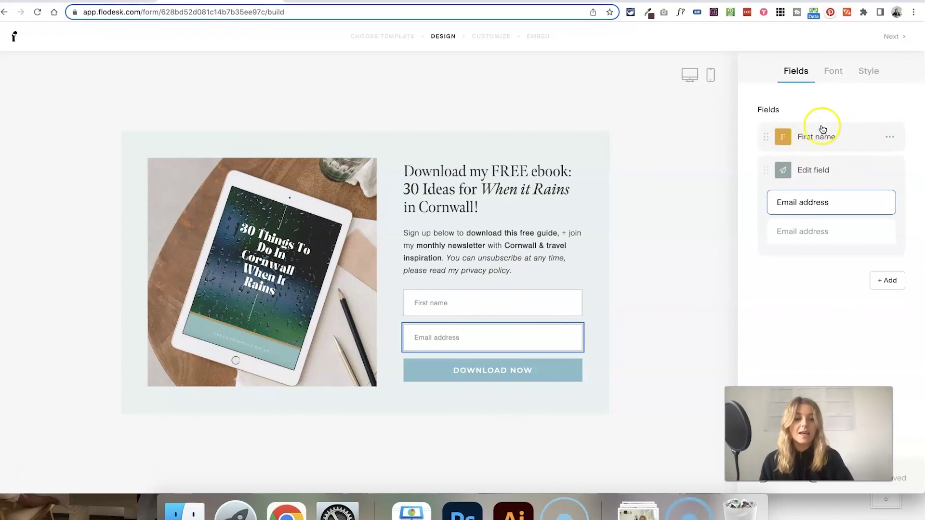
{"action": "left_click", "coordinate": [887, 284]}
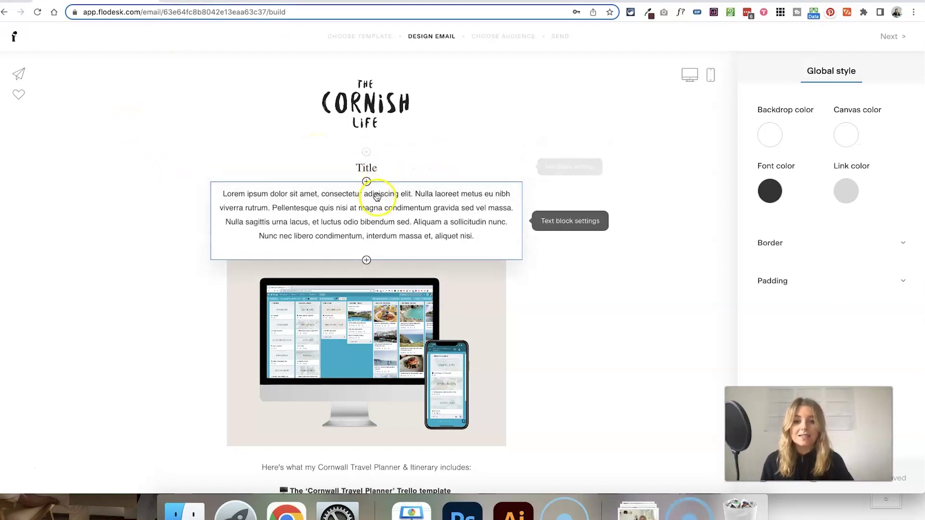
Step: Begin inserting a First name tag into the Title heading, then abandon the fallback prompt
{"action": "left_click", "coordinate": [384, 169]}
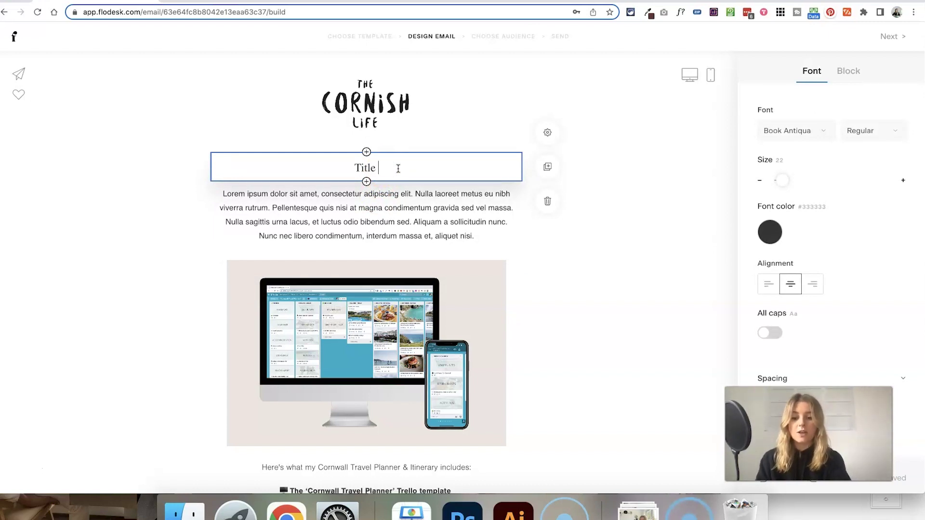
{"action": "type", "text": "@"}
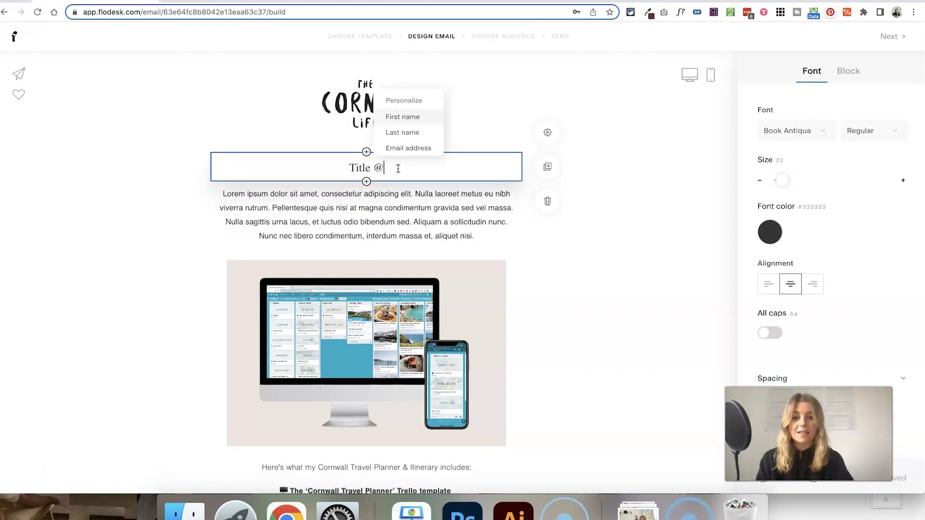
{"action": "left_click", "coordinate": [410, 116]}
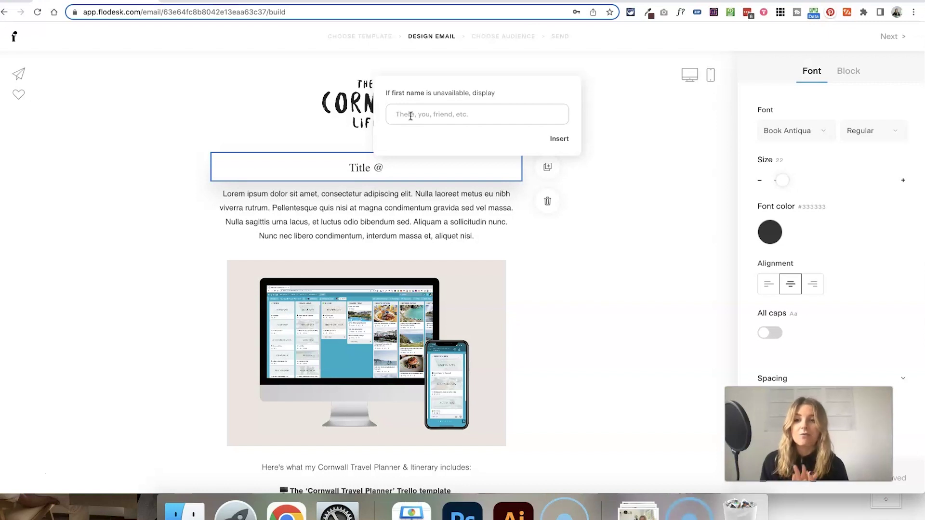
{"action": "left_click", "coordinate": [410, 116]}
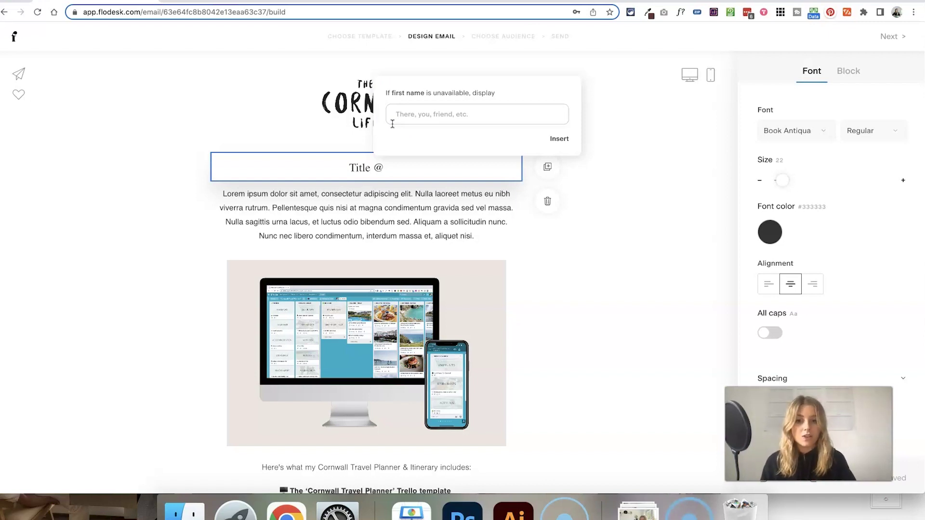
{"action": "left_click", "coordinate": [413, 118]}
Step: Replace the heading with 'Hey [First name, fallback there], let's plan your Cornwall itinerary!'
{"action": "left_click", "coordinate": [320, 166]}
{"action": "key", "text": "cmd+a"}
{"action": "key", "text": "BackSpace"}
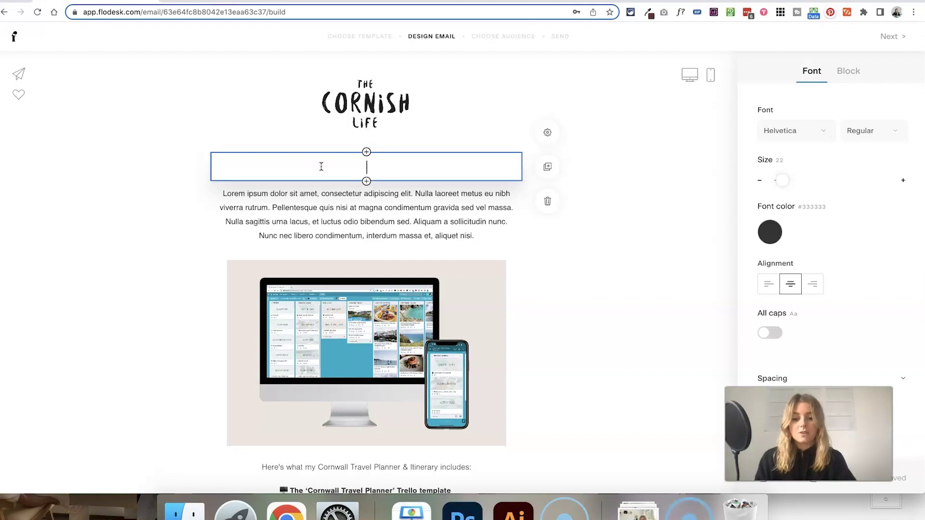
{"action": "type", "text": "Hey @"}
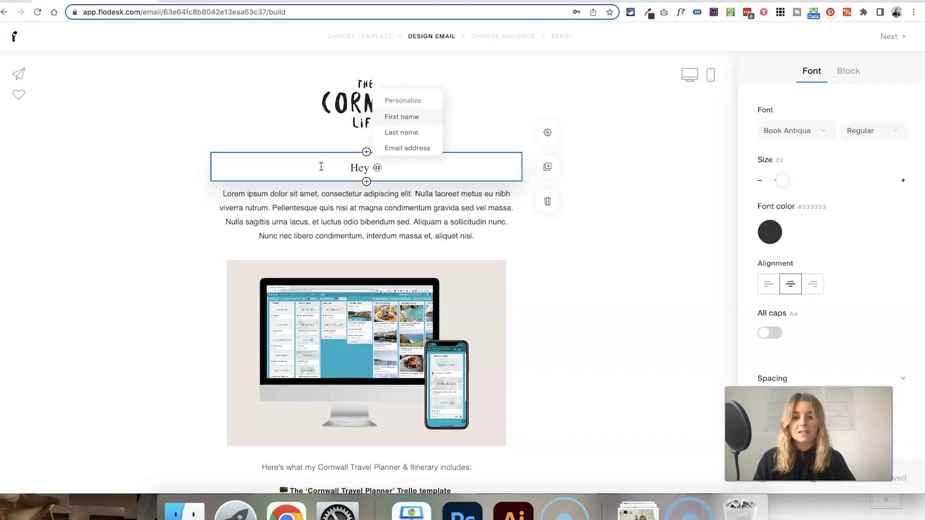
{"action": "left_click", "coordinate": [408, 118]}
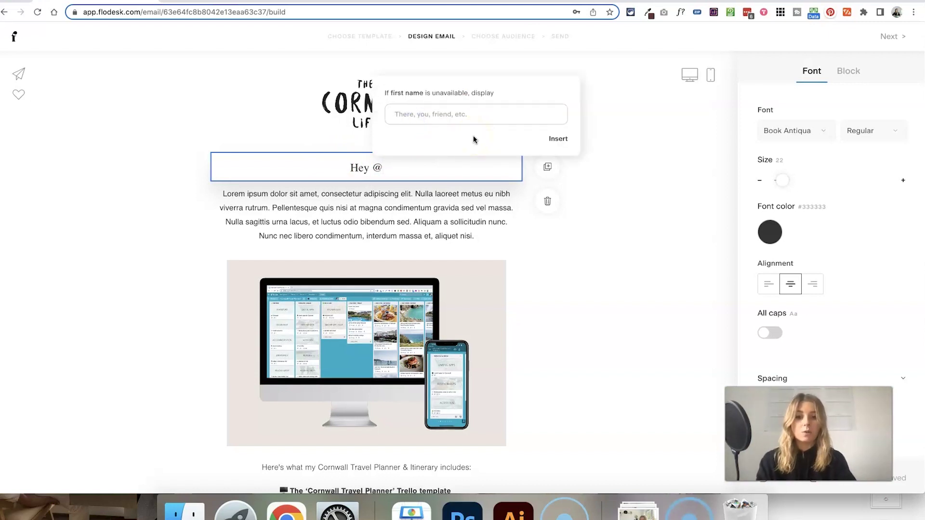
{"action": "type", "text": "there"}
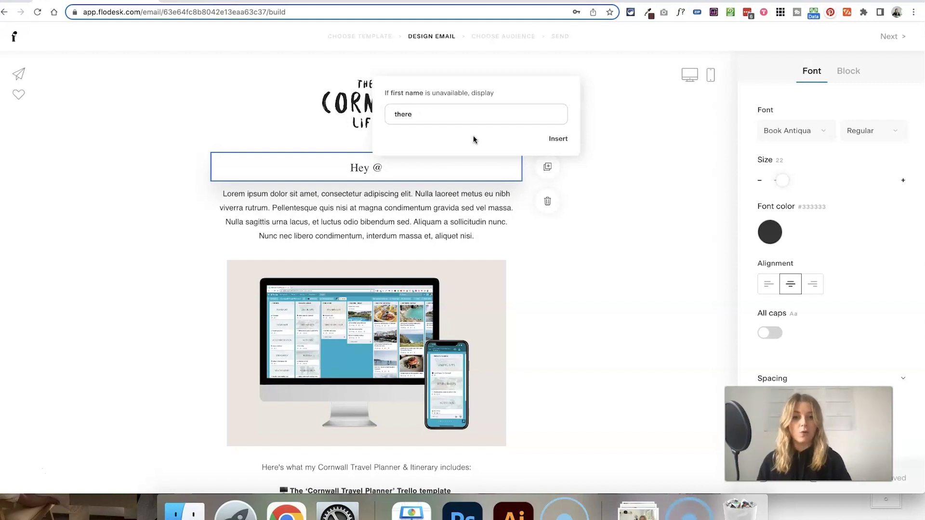
{"action": "left_click", "coordinate": [558, 138]}
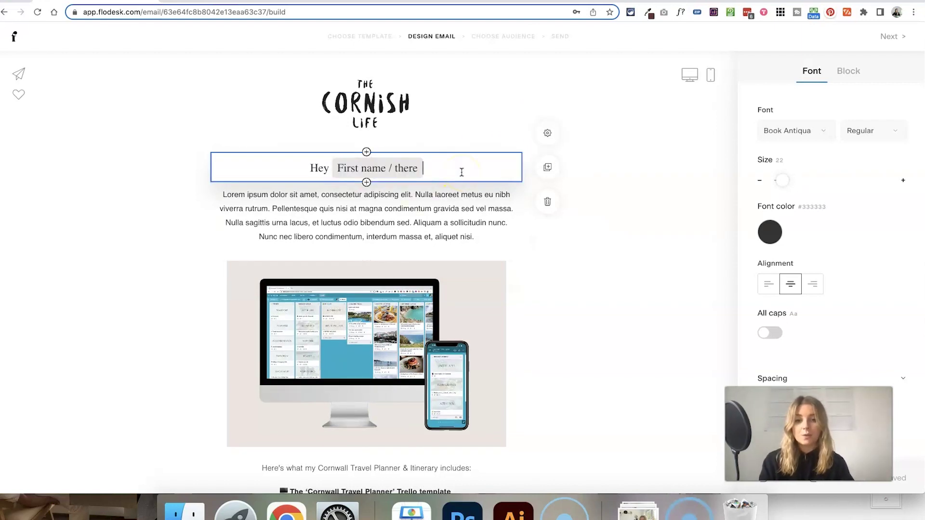
{"action": "type", "text": ","}
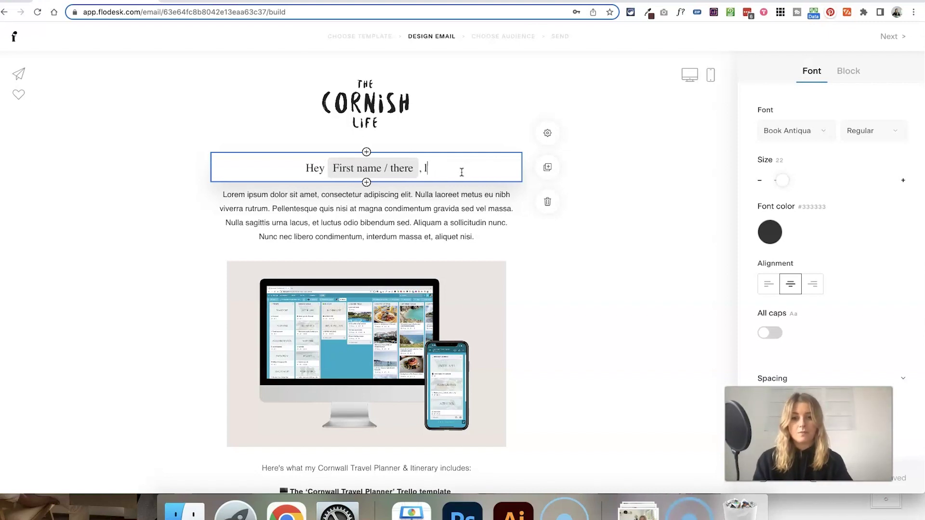
{"action": "type", "text": " let's plan your Cornwall itinerary!"}
{"action": "left_click", "coordinate": [586, 254]}
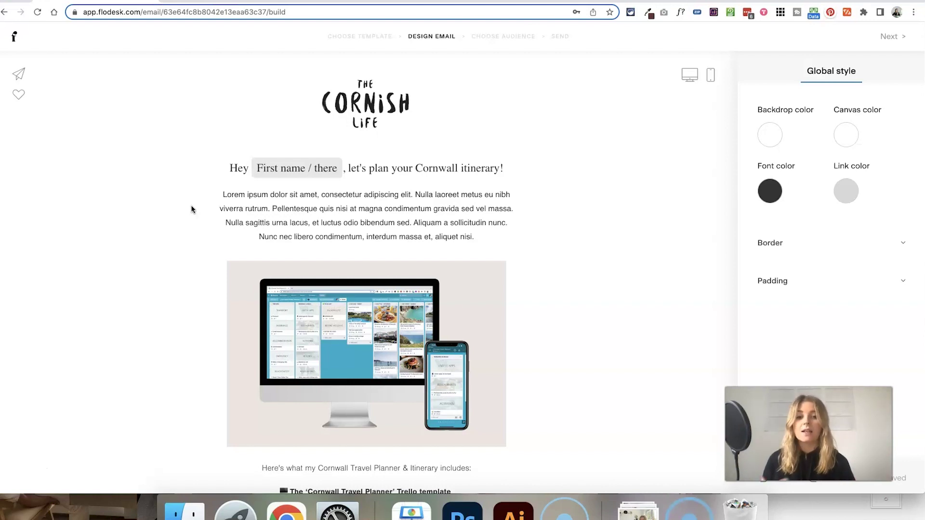
Step: Check the Lorem ipsum paragraph, then advance to the subject line step
{"action": "left_click", "coordinate": [286, 197]}
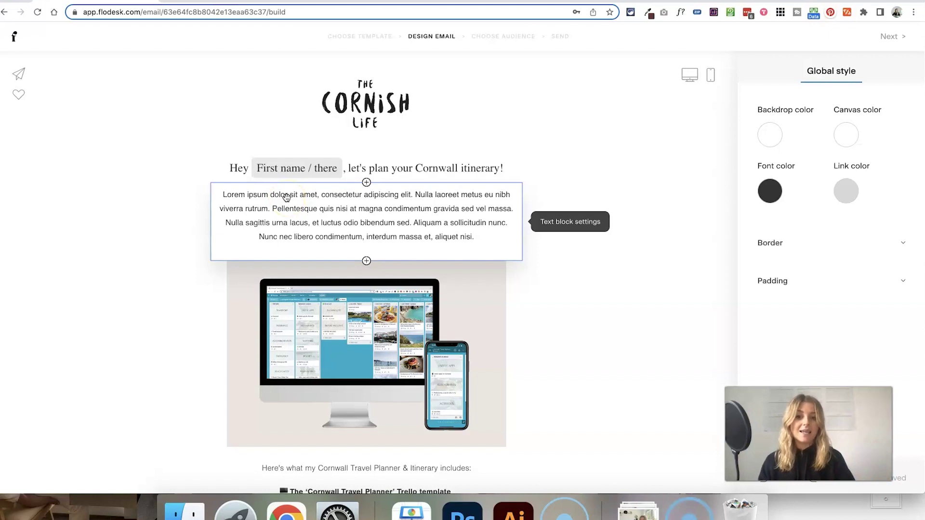
{"action": "left_click", "coordinate": [645, 187]}
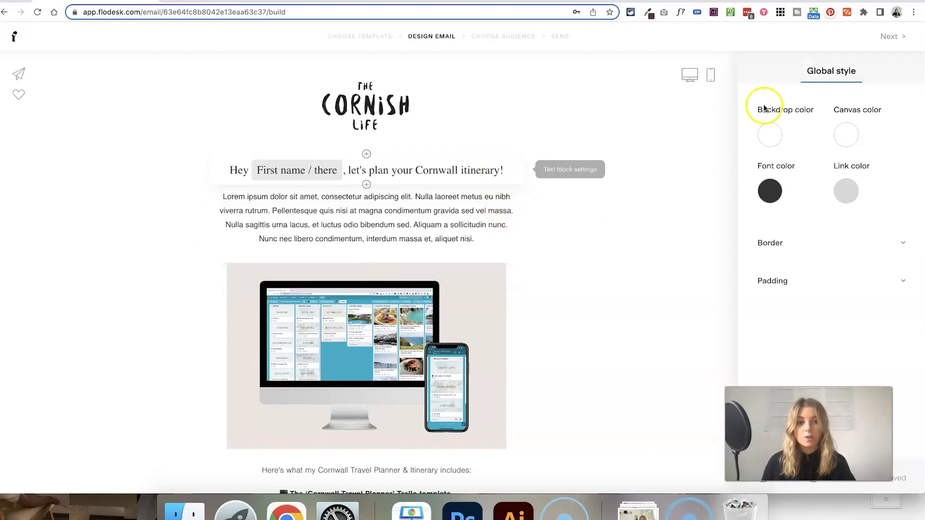
{"action": "left_click", "coordinate": [897, 36]}
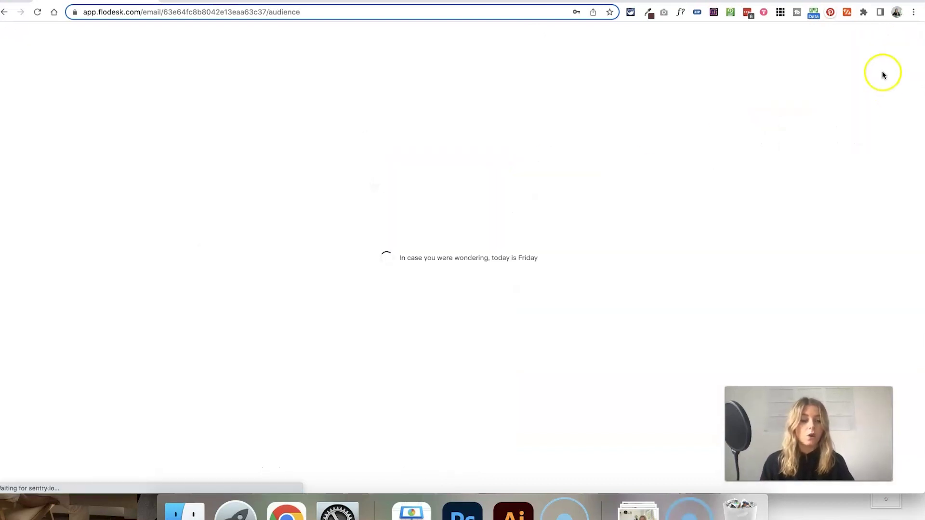
{"action": "left_click", "coordinate": [850, 90]}
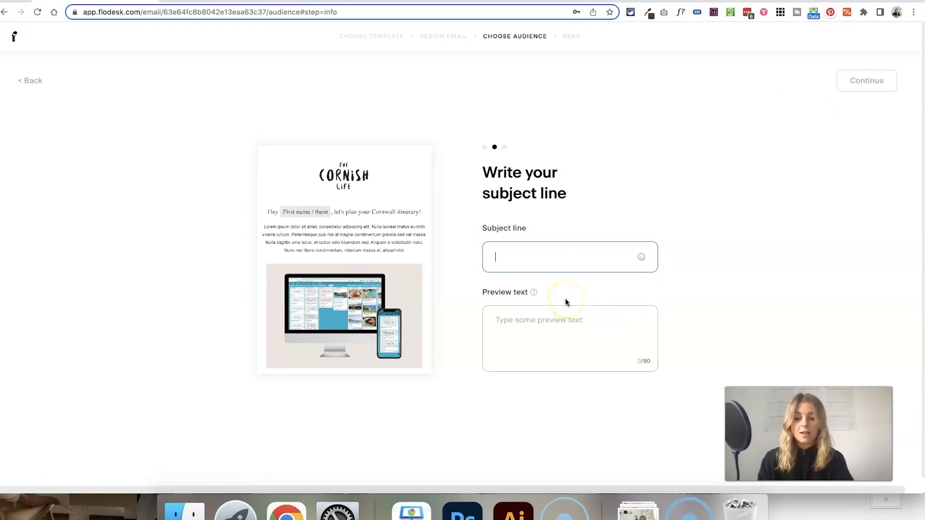
Step: Write the subject 'First name (fallback Friend), this was made for you!'
{"action": "type", "text": "@"}
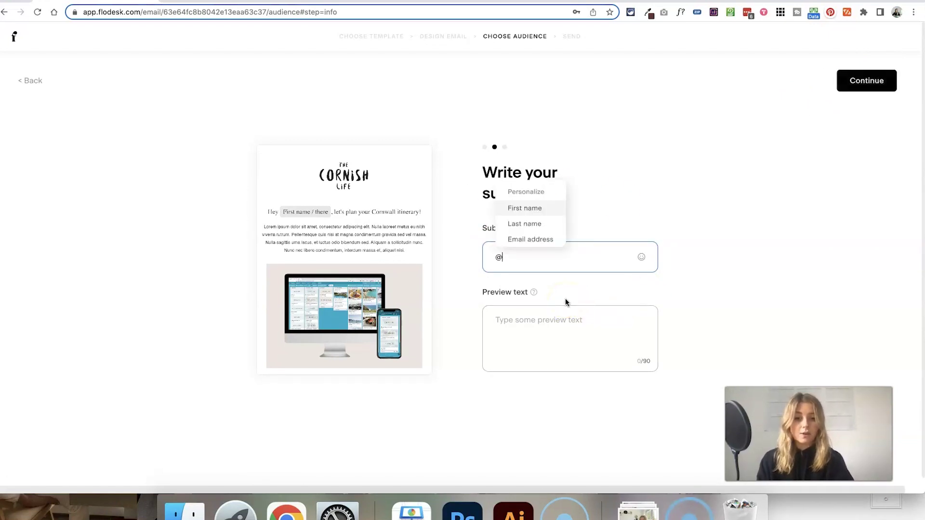
{"action": "left_click", "coordinate": [539, 212]}
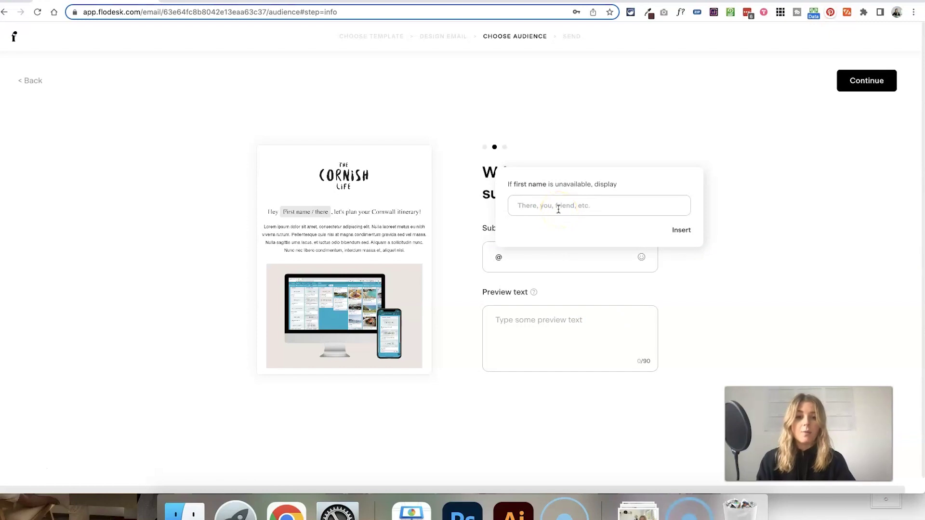
{"action": "left_click", "coordinate": [558, 210]}
{"action": "type", "text": "Friend"}
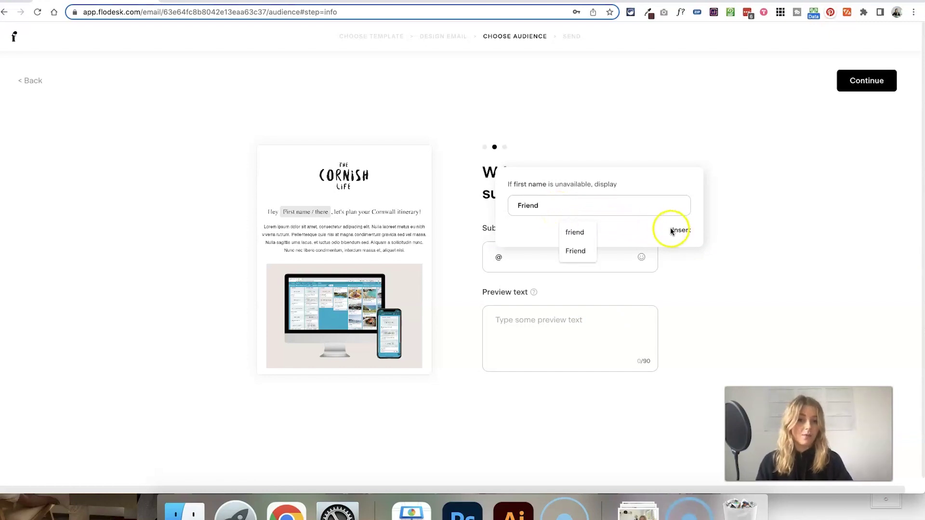
{"action": "left_click", "coordinate": [678, 235]}
{"action": "type", "text": ", this was made for you!"}
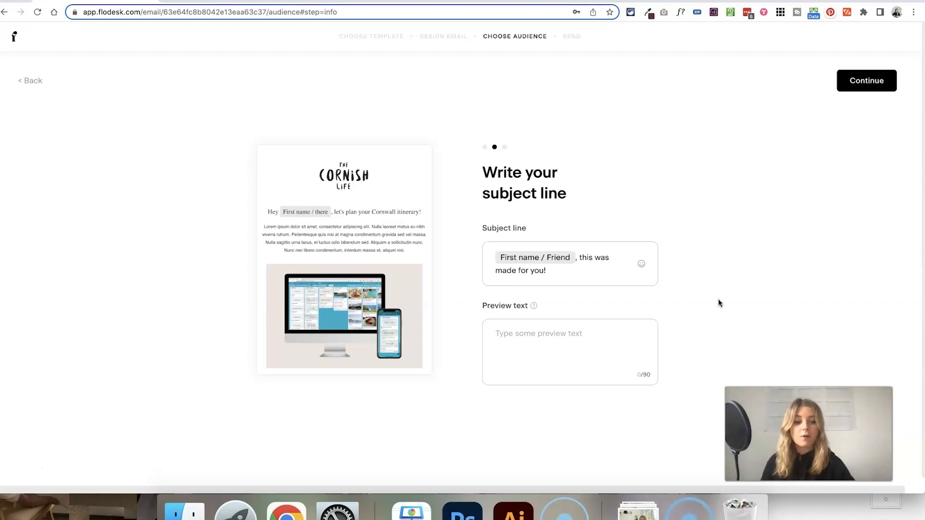
Step: Navigate to Audience > Segments to review the subscriber segments and their counts
{"action": "left_click", "coordinate": [701, 208]}
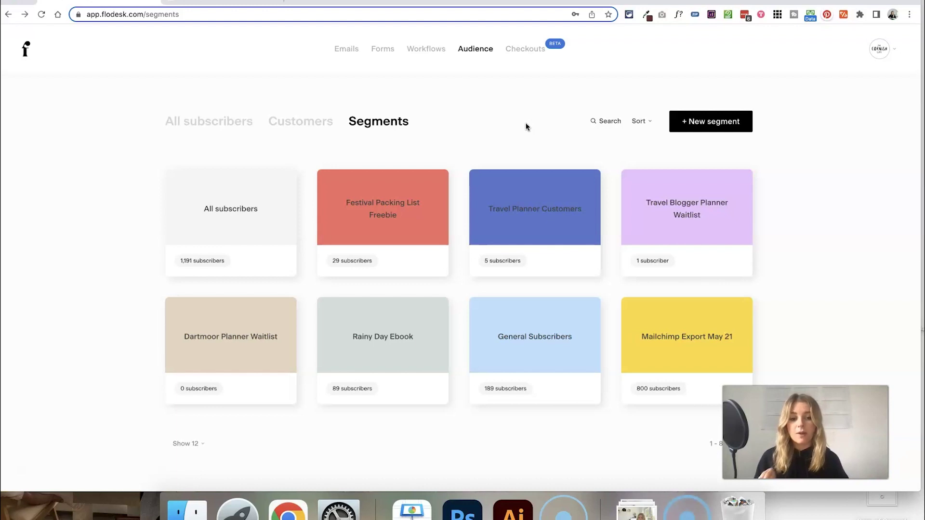
{"action": "left_click", "coordinate": [553, 162]}
{"action": "mouse_move", "coordinate": [722, 342]}
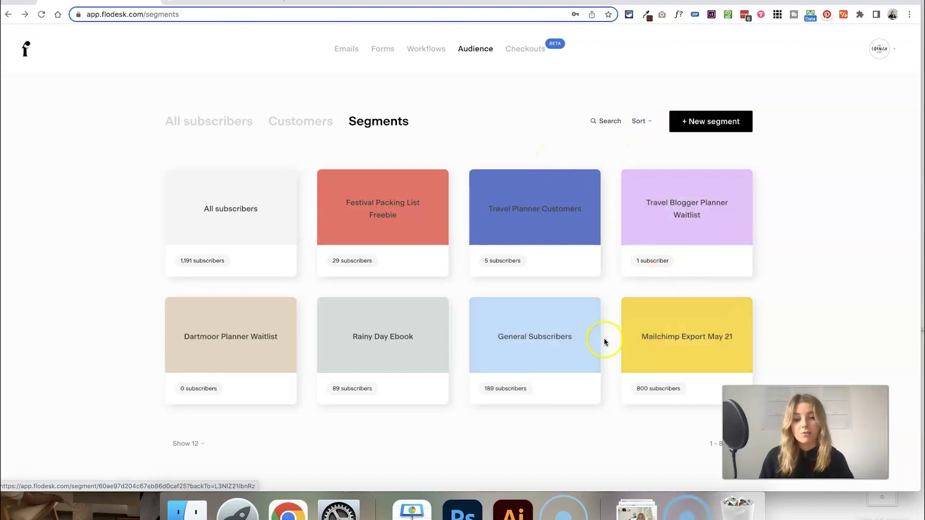
{"action": "mouse_move", "coordinate": [593, 261]}
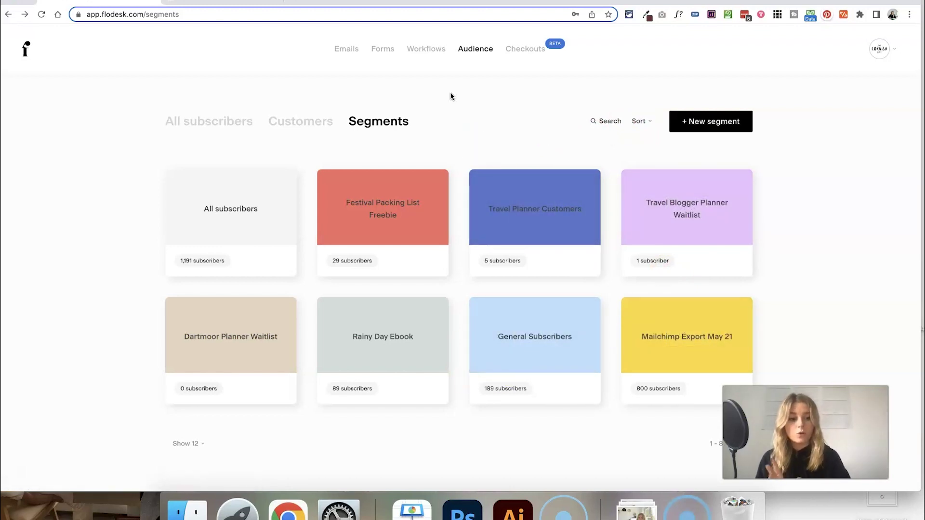
{"action": "left_click", "coordinate": [406, 93]}
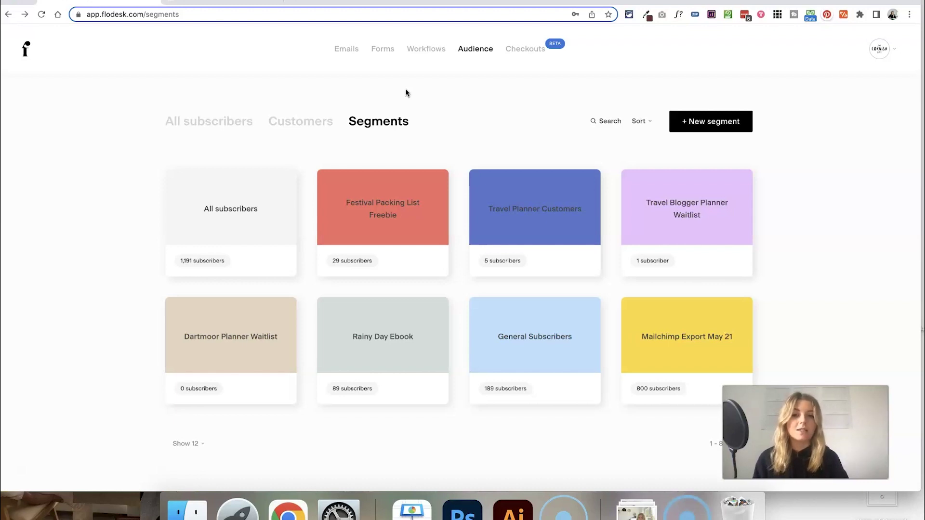
{"action": "left_click", "coordinate": [406, 97]}
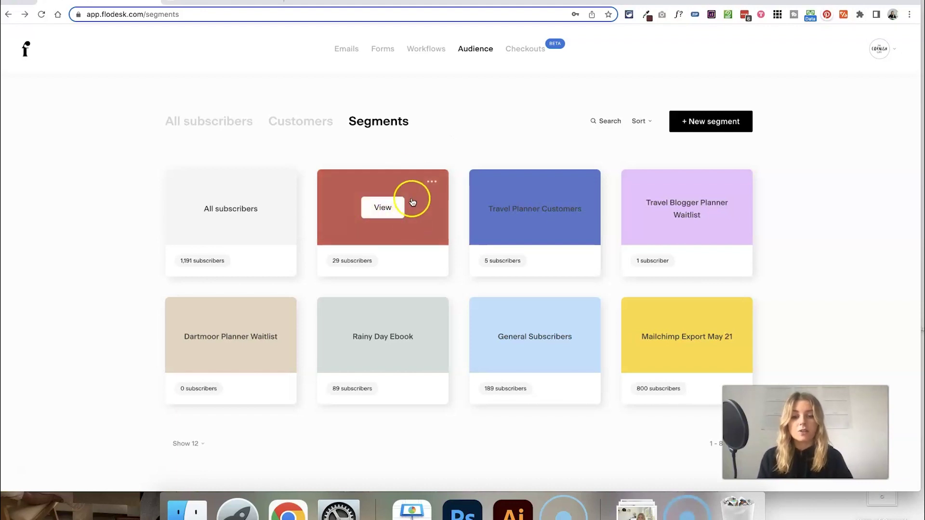
{"action": "left_click", "coordinate": [431, 137]}
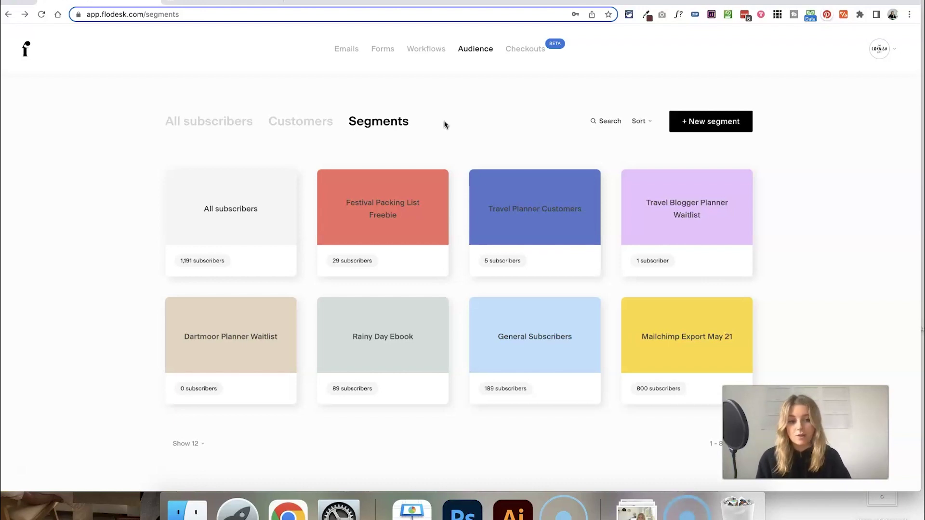
{"action": "left_click", "coordinate": [359, 91]}
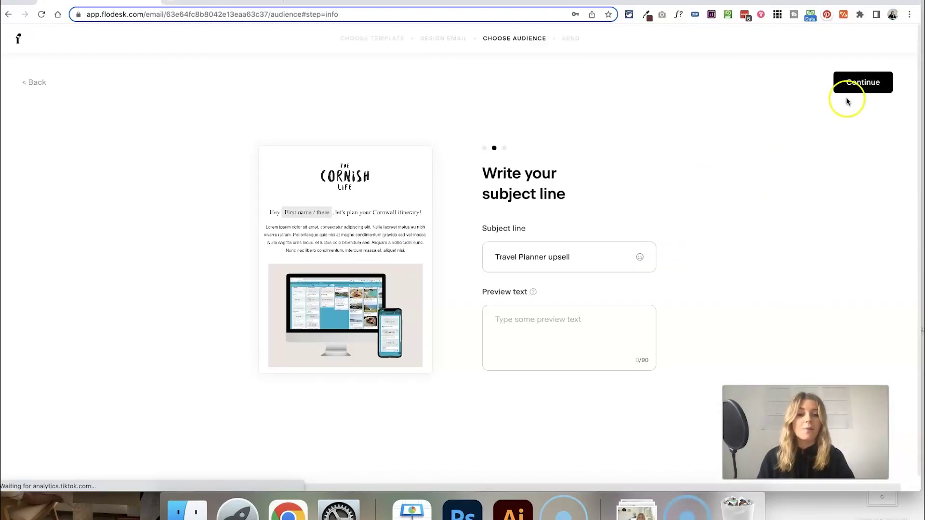
Step: Open recipient segments and try including All subscribers, then Festival Packing List Freebie, removing each
{"action": "left_click", "coordinate": [845, 84]}
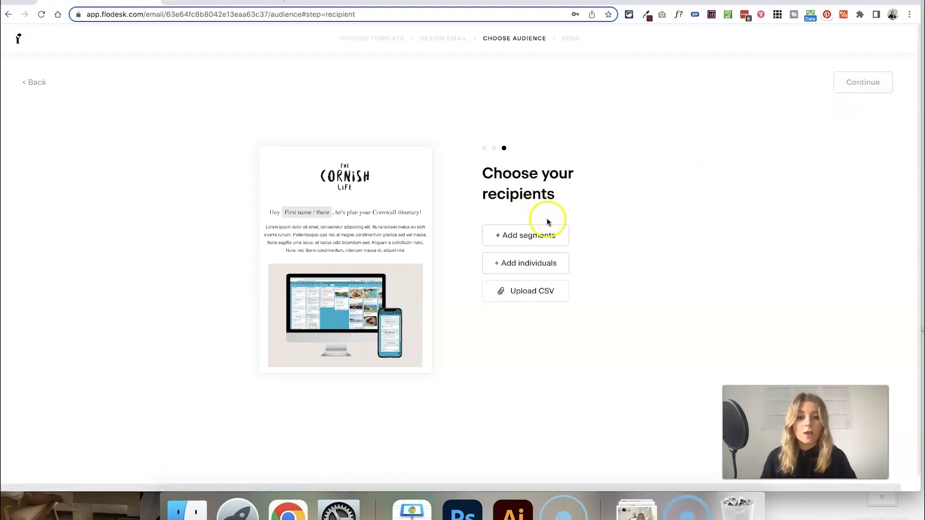
{"action": "left_click", "coordinate": [534, 234]}
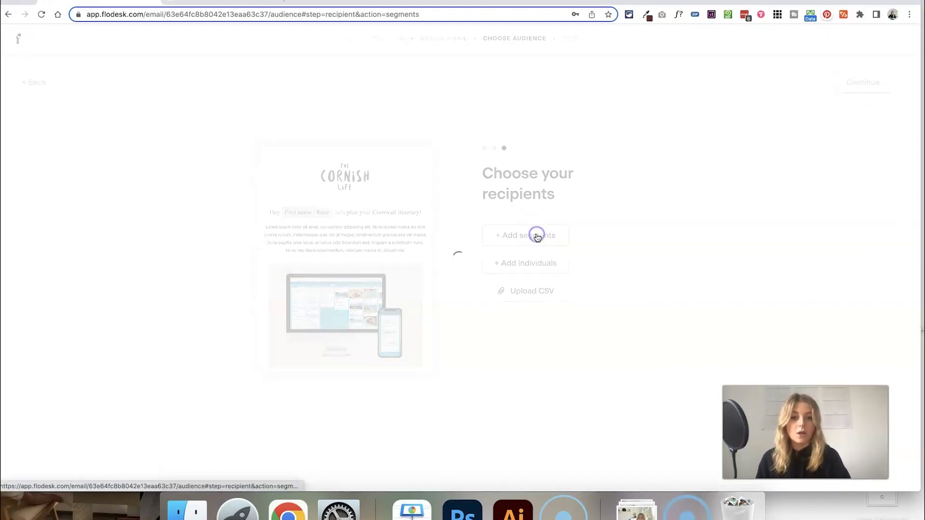
{"action": "left_click", "coordinate": [436, 232]}
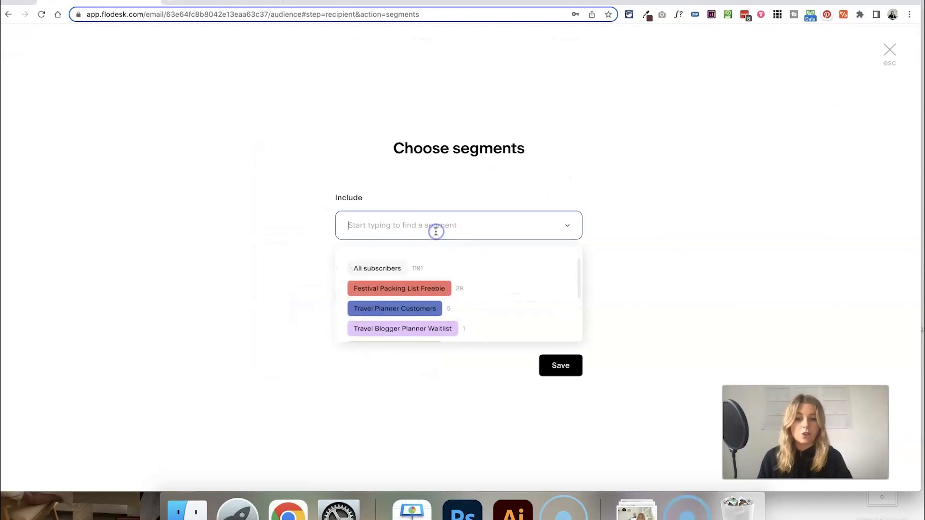
{"action": "left_click", "coordinate": [384, 268]}
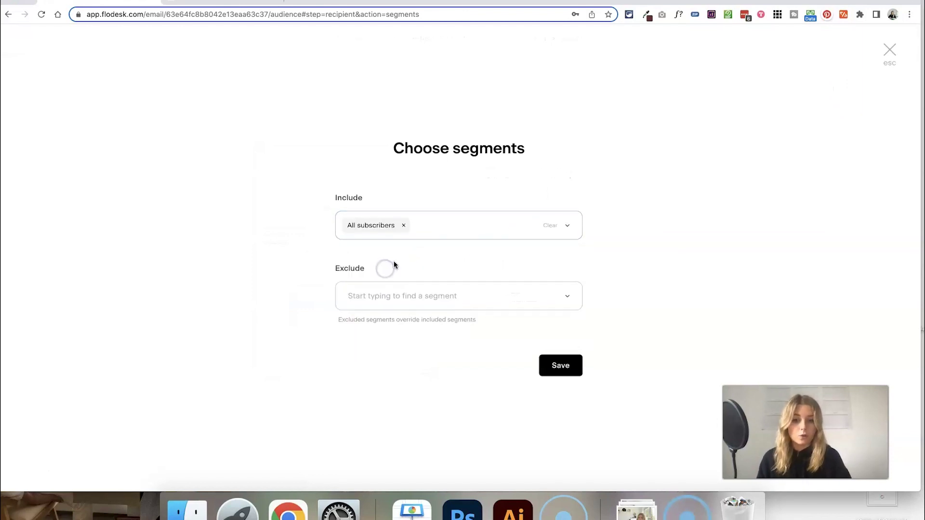
{"action": "left_click", "coordinate": [404, 226]}
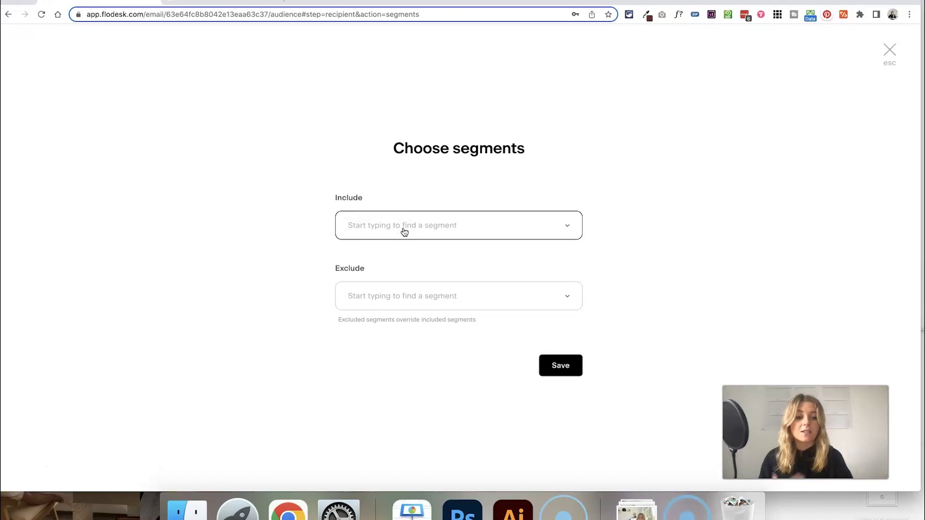
{"action": "left_click", "coordinate": [403, 230]}
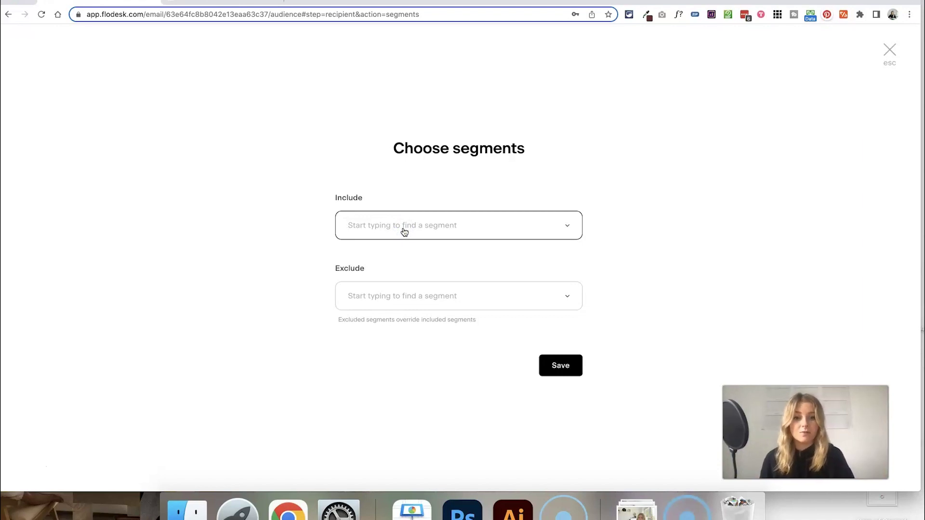
{"action": "left_click", "coordinate": [428, 289]}
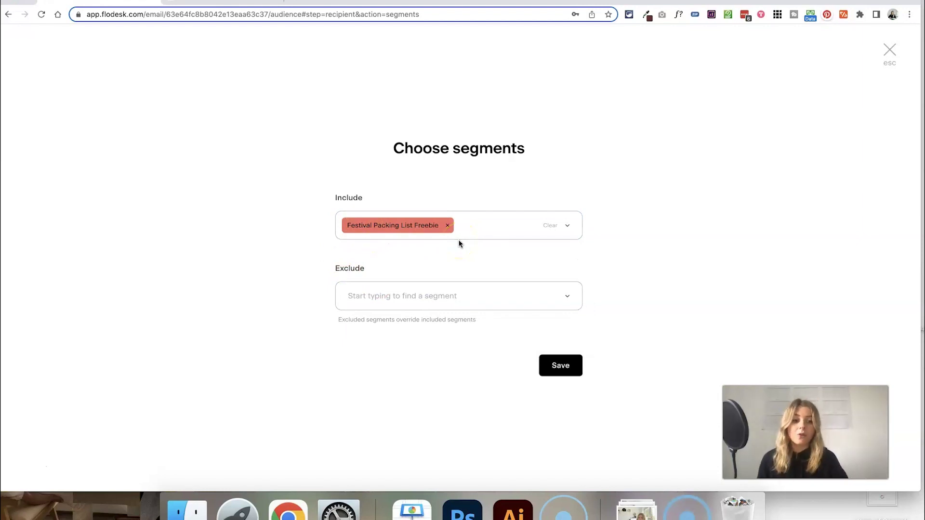
{"action": "left_click", "coordinate": [448, 226]}
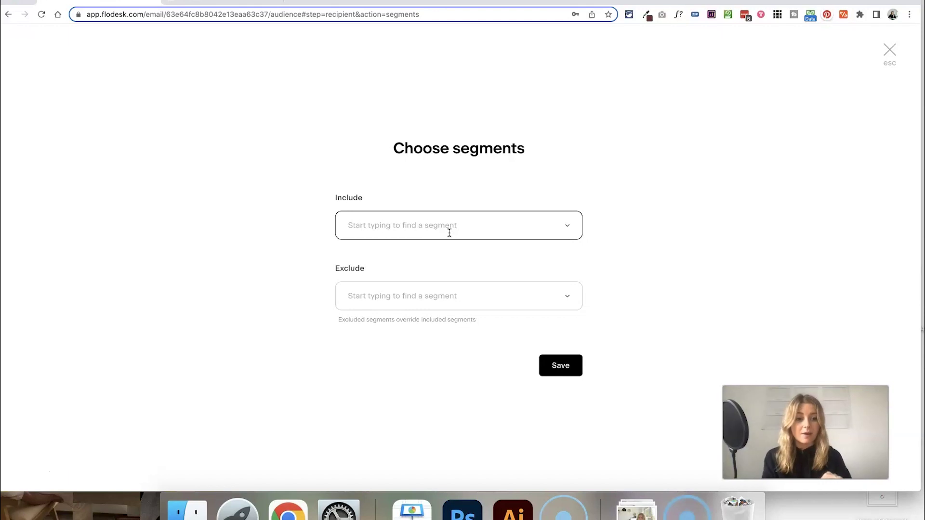
Step: Include the All subscribers segment as the email's recipients
{"action": "left_click", "coordinate": [287, 230]}
{"action": "left_click", "coordinate": [362, 226]}
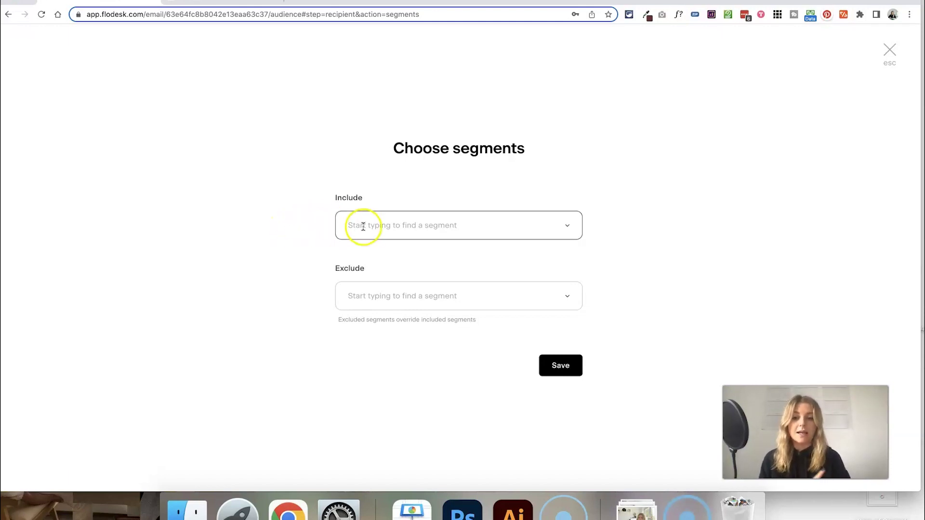
{"action": "left_click", "coordinate": [394, 225]}
{"action": "left_click", "coordinate": [392, 267]}
{"action": "left_click", "coordinate": [323, 270]}
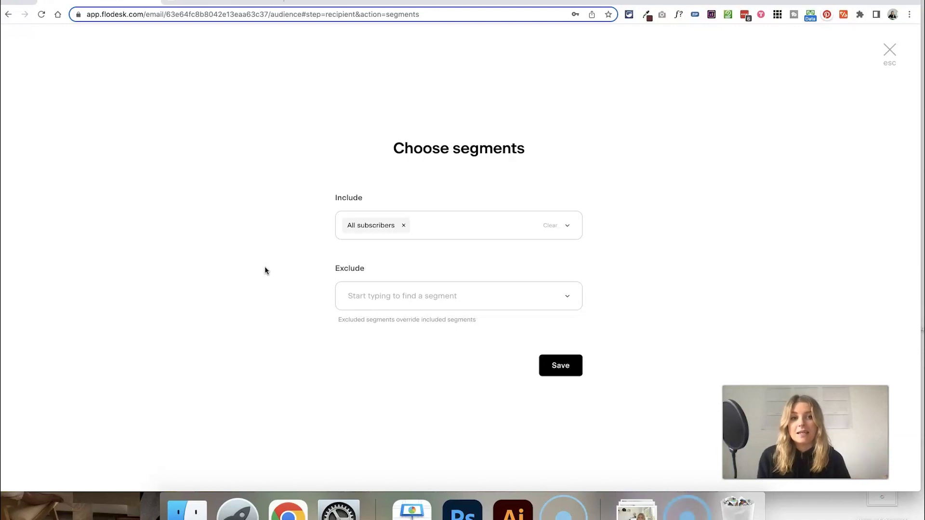
Step: Exclude the Rainy Day Ebook segment and close the Choose segments dialog
{"action": "left_click", "coordinate": [357, 293]}
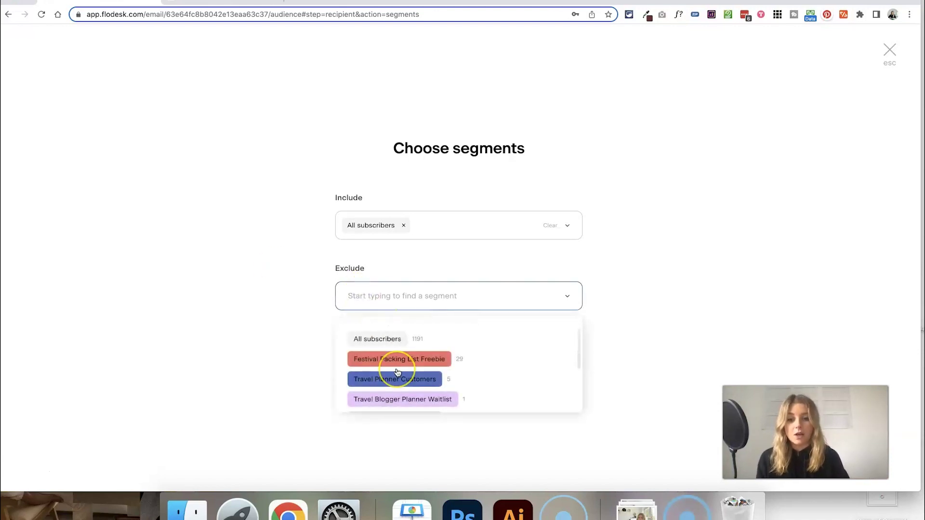
{"action": "scroll", "coordinate": [394, 375], "scroll_direction": "down", "scroll_amount": 3}
{"action": "left_click", "coordinate": [381, 350]}
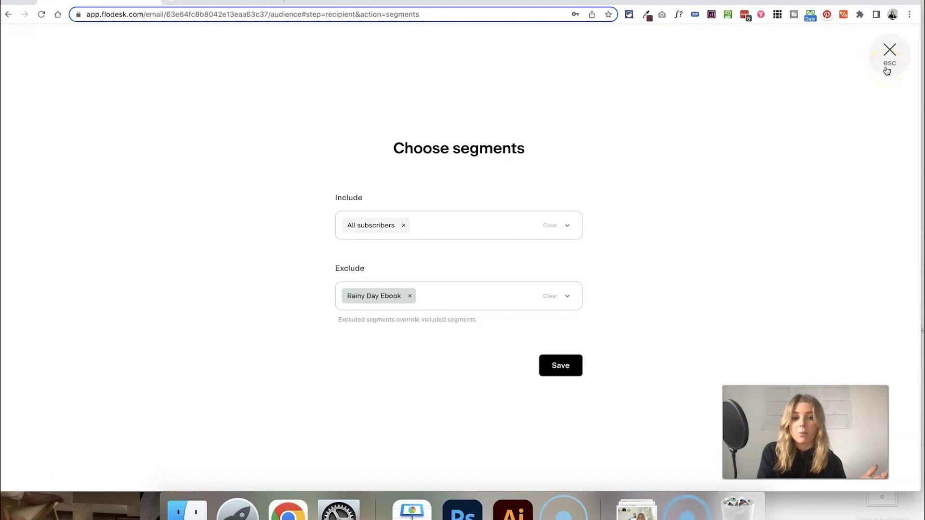
{"action": "left_click", "coordinate": [889, 51]}
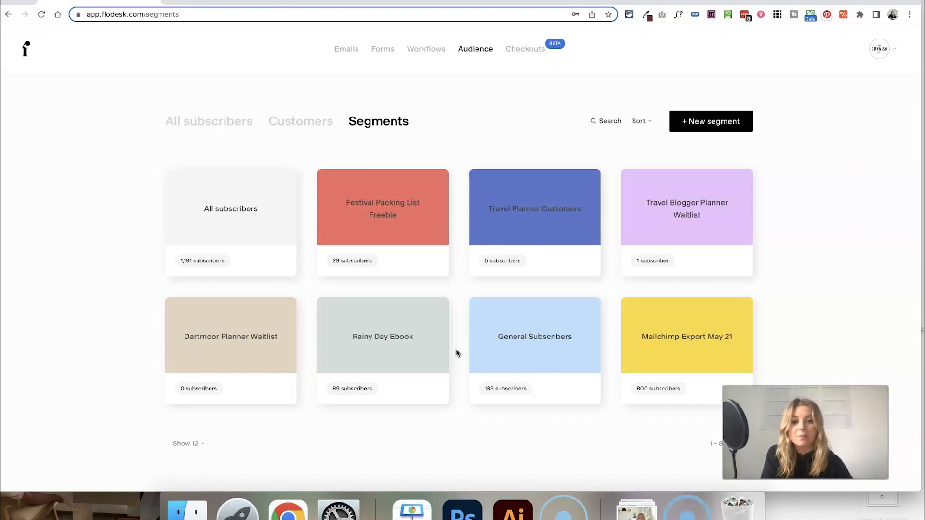
{"action": "key", "text": "ctrl+Tab"}
{"action": "scroll", "coordinate": [701, 265], "scroll_direction": "down", "scroll_amount": 12}
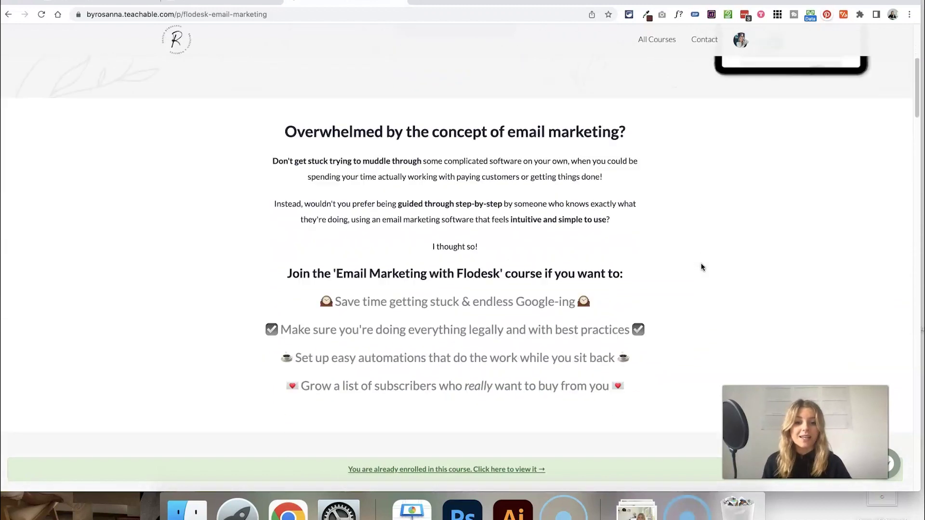
{"action": "scroll", "coordinate": [701, 266], "scroll_direction": "down", "scroll_amount": 10}
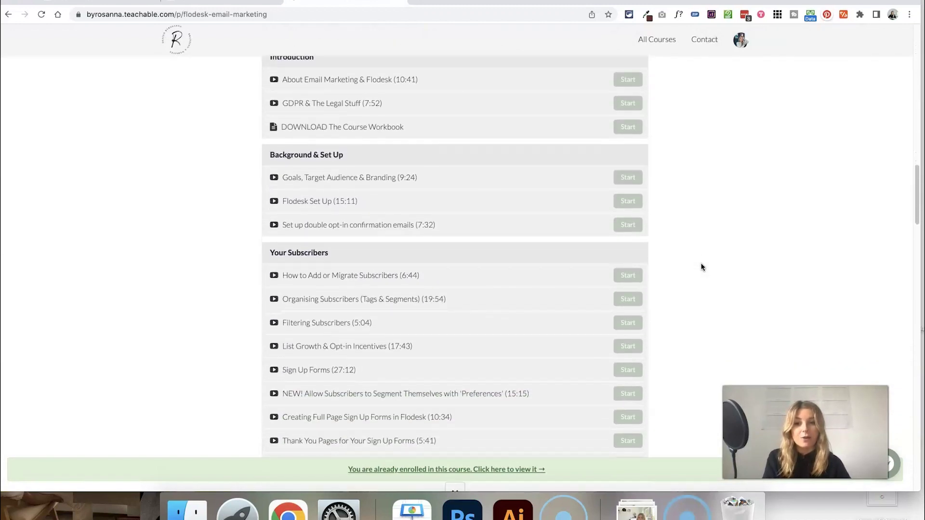
{"action": "scroll", "coordinate": [702, 266], "scroll_direction": "down", "scroll_amount": 6}
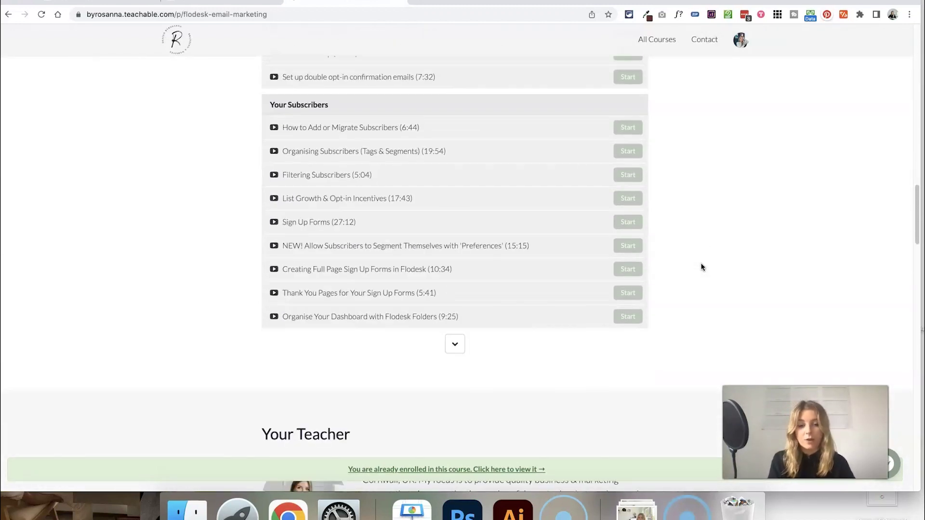
{"action": "scroll", "coordinate": [704, 255], "scroll_direction": "down", "scroll_amount": 8}
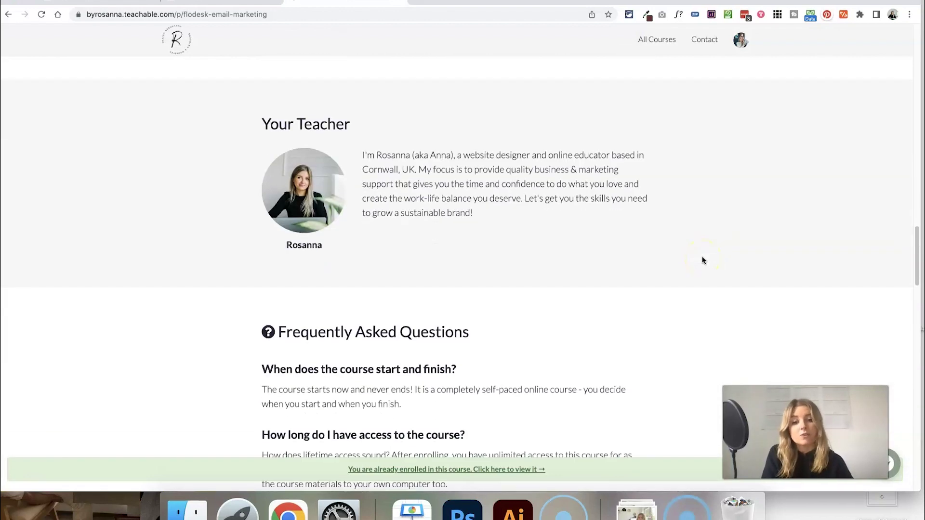
{"action": "scroll", "coordinate": [706, 241], "scroll_direction": "down", "scroll_amount": 8}
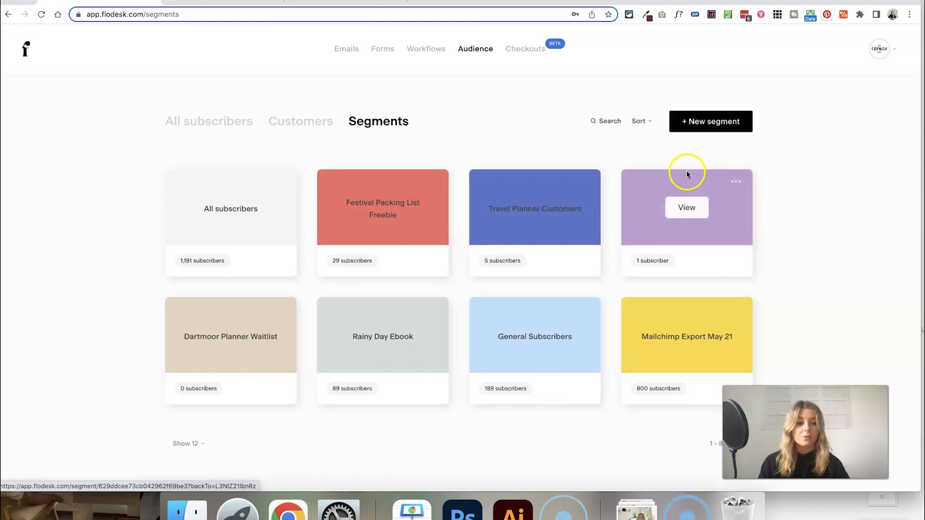
Step: Start a new subscriber segment, then go to the sign-up forms list
{"action": "left_click", "coordinate": [707, 123]}
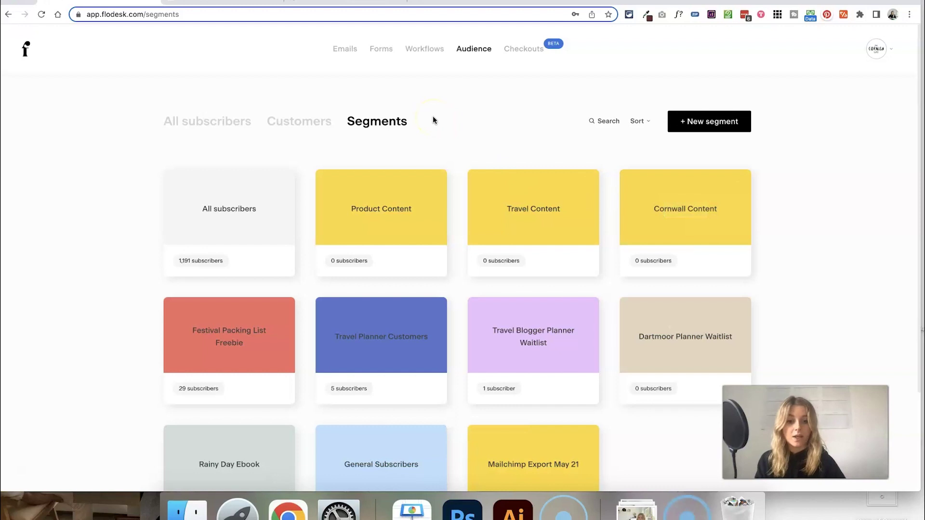
{"action": "left_click", "coordinate": [381, 49]}
Step: Enable Preferences on the ebook form and retitle the question 'What content are you interested in?'
{"action": "left_click", "coordinate": [302, 263]}
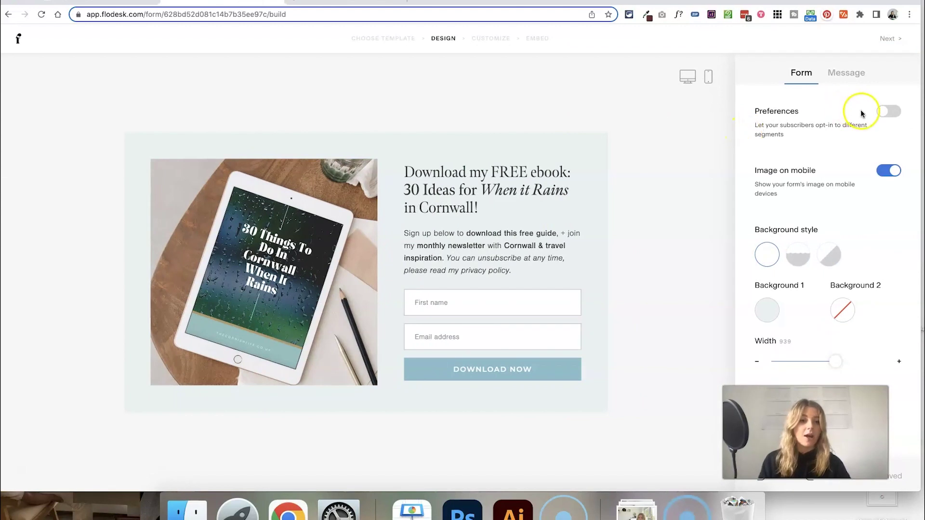
{"action": "left_click", "coordinate": [886, 114]}
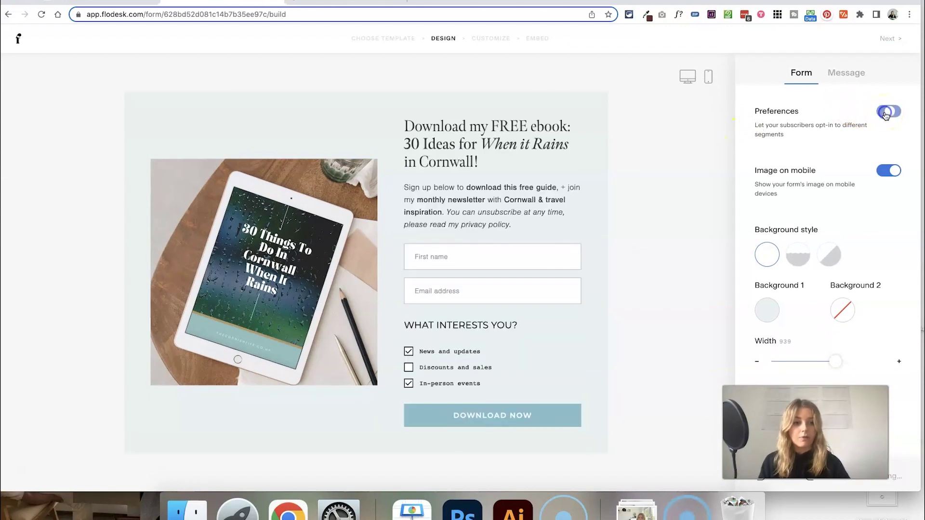
{"action": "left_click", "coordinate": [472, 328]}
{"action": "left_click", "coordinate": [459, 325]}
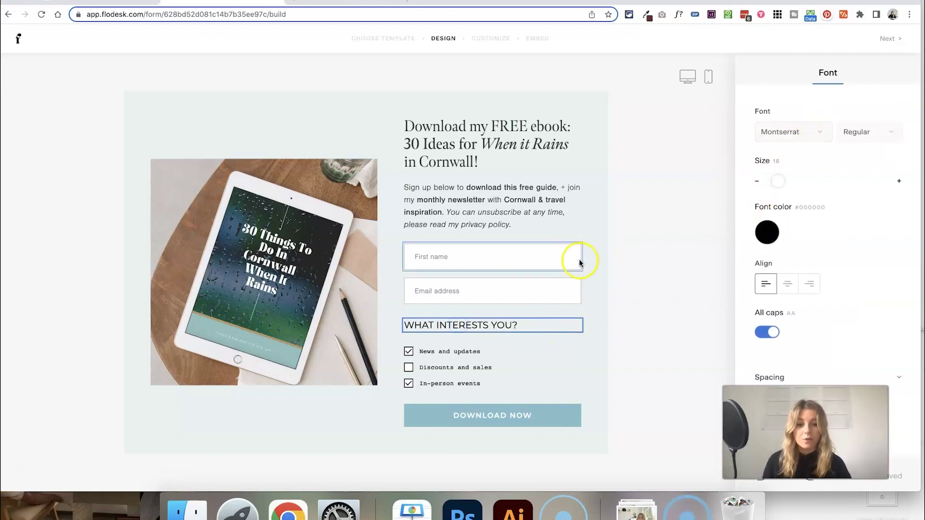
{"action": "left_click", "coordinate": [497, 320]}
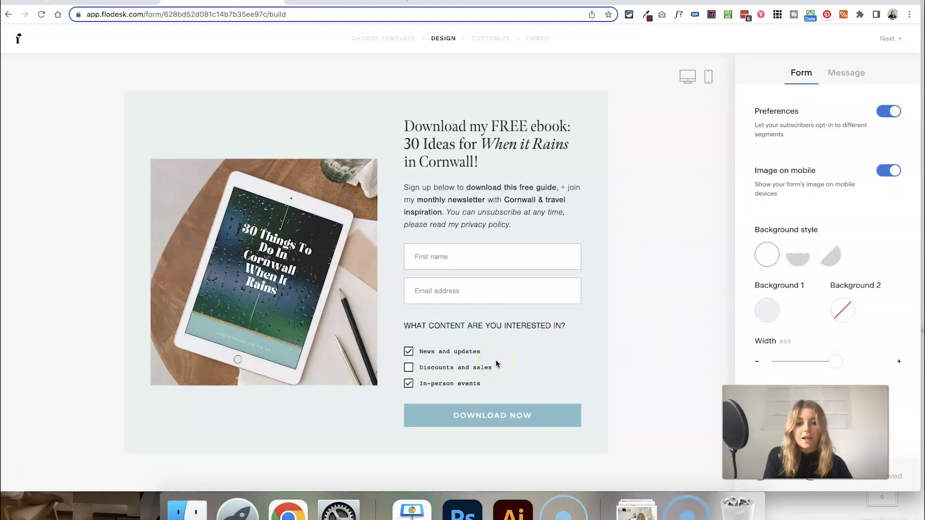
{"action": "left_click", "coordinate": [475, 352]}
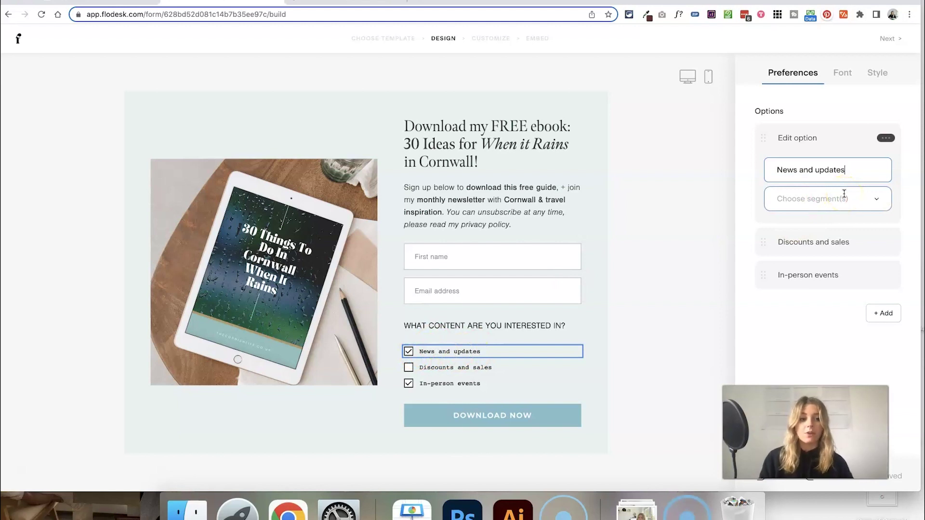
Step: Rename the three preference options to Cornwall Content, Travel Content and Upcoming Products
{"action": "left_click", "coordinate": [458, 351]}
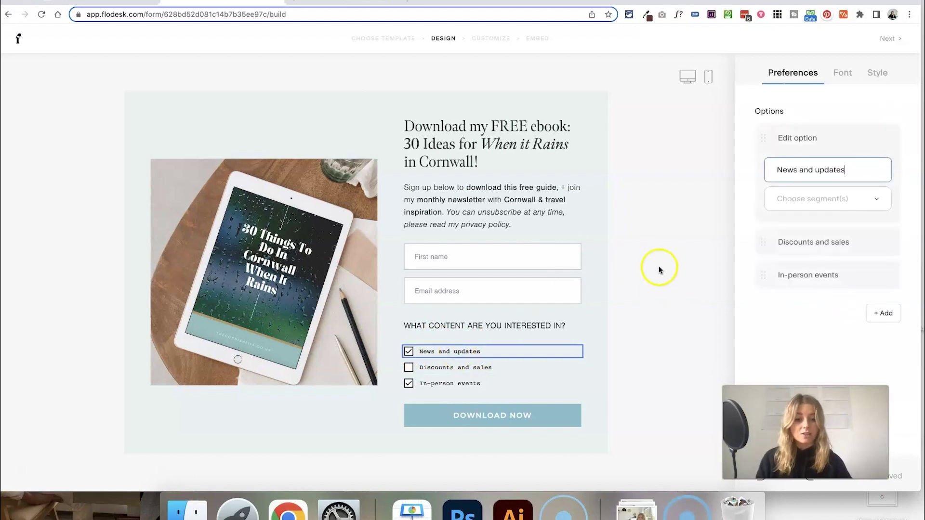
{"action": "triple_click", "coordinate": [822, 169]}
{"action": "type", "text": "Cornwall Content"}
{"action": "left_click", "coordinate": [813, 242]}
{"action": "type", "text": "Travel Content"}
{"action": "left_click", "coordinate": [808, 275]}
{"action": "type", "text": "Upcoming Products"}
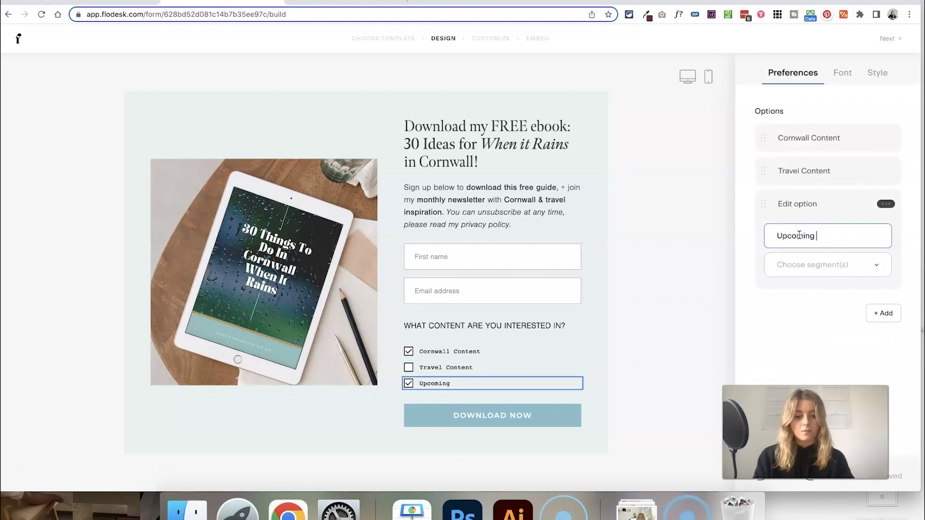
{"action": "left_click", "coordinate": [788, 311]}
Step: Link the options to the Cornwall Content, Travel Content and Product Content segments
{"action": "left_click", "coordinate": [808, 134]}
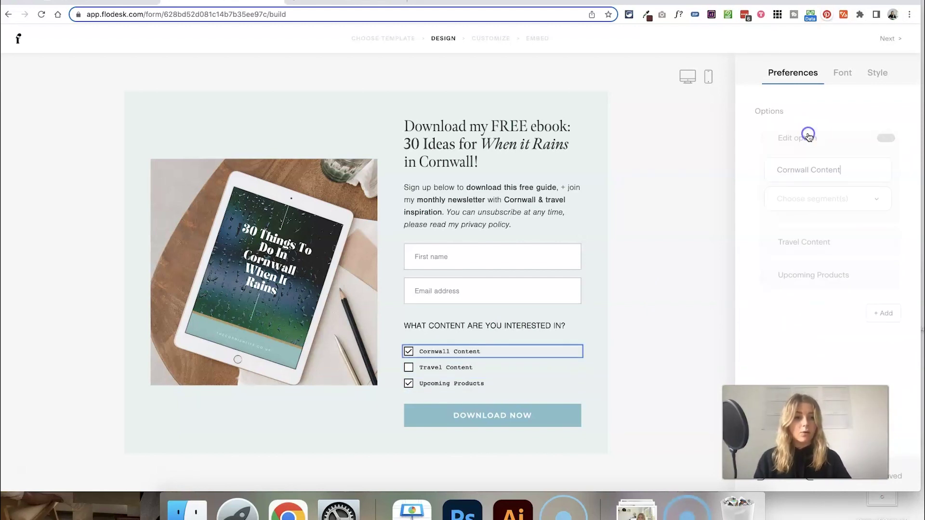
{"action": "left_click", "coordinate": [827, 198]}
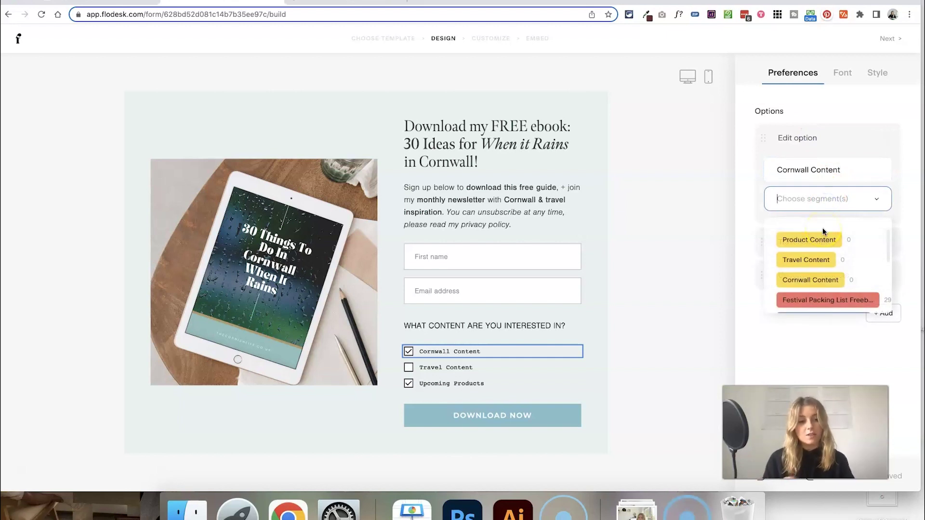
{"action": "left_click", "coordinate": [822, 280]}
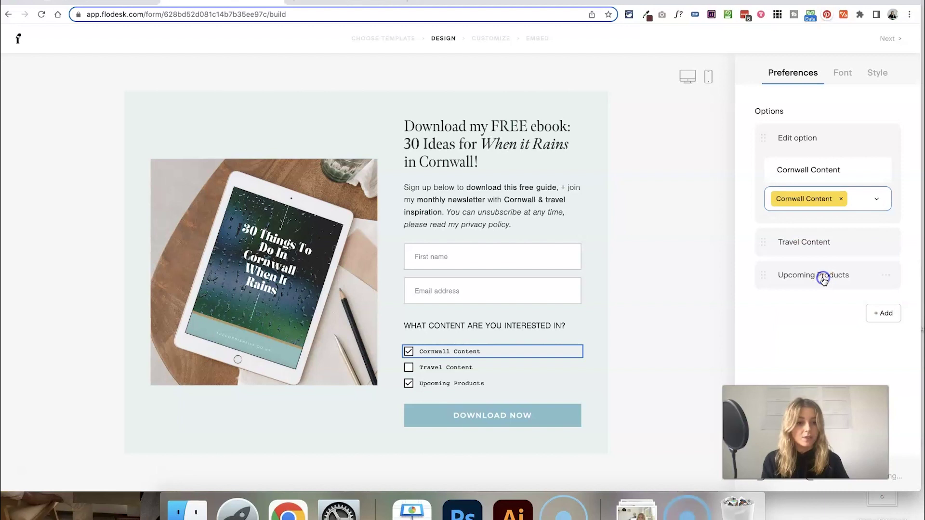
{"action": "left_click", "coordinate": [810, 241]}
{"action": "left_click", "coordinate": [816, 229]}
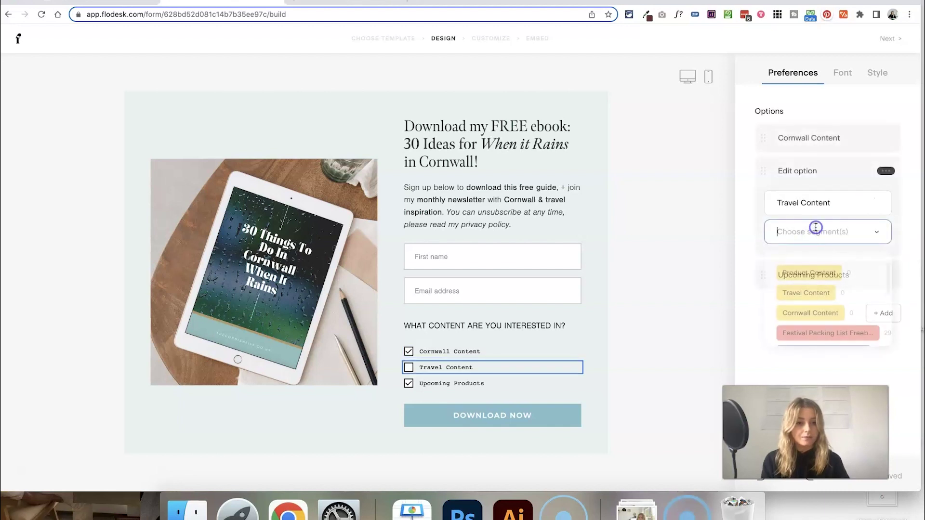
{"action": "left_click", "coordinate": [810, 298]}
{"action": "left_click", "coordinate": [811, 273]}
{"action": "left_click", "coordinate": [814, 262]}
{"action": "left_click", "coordinate": [808, 305]}
{"action": "left_click", "coordinate": [665, 305]}
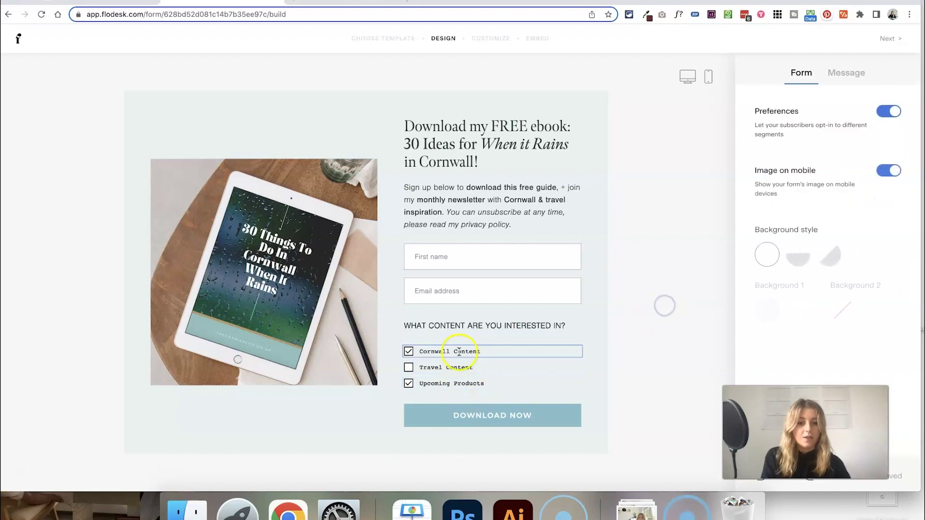
Step: Review the options' linked segments and their font settings on the form
{"action": "left_click", "coordinate": [459, 351]}
{"action": "left_click", "coordinate": [462, 367]}
{"action": "left_click_drag", "start_coordinate": [842, 73], "coordinate": [844, 75]}
{"action": "left_click", "coordinate": [844, 73]}
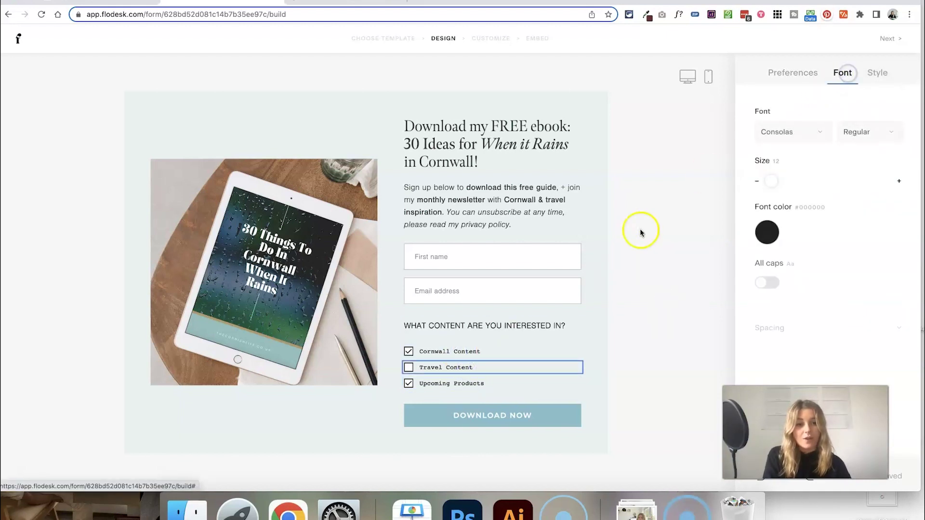
{"action": "left_click", "coordinate": [803, 122]}
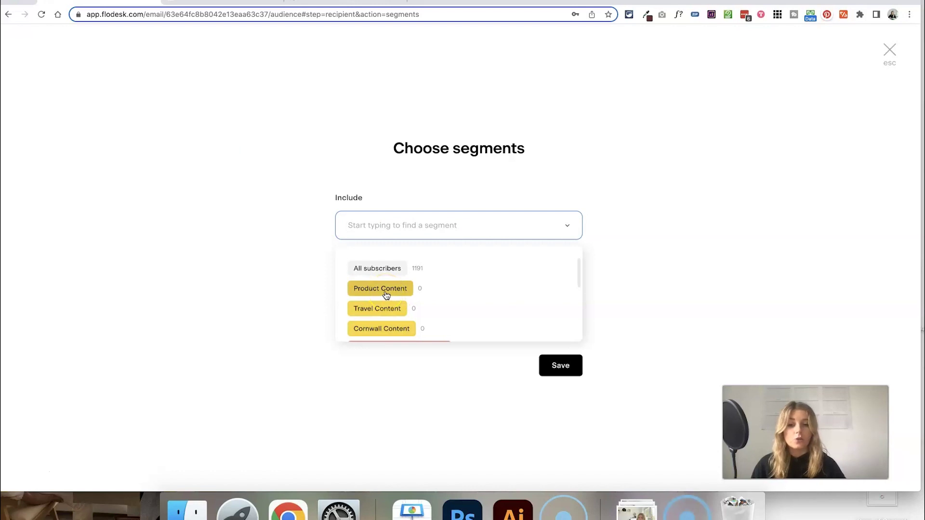
Step: Include the Cornwall Content and Travel Content segments as recipients and remove Product Content
{"action": "left_click", "coordinate": [386, 294]}
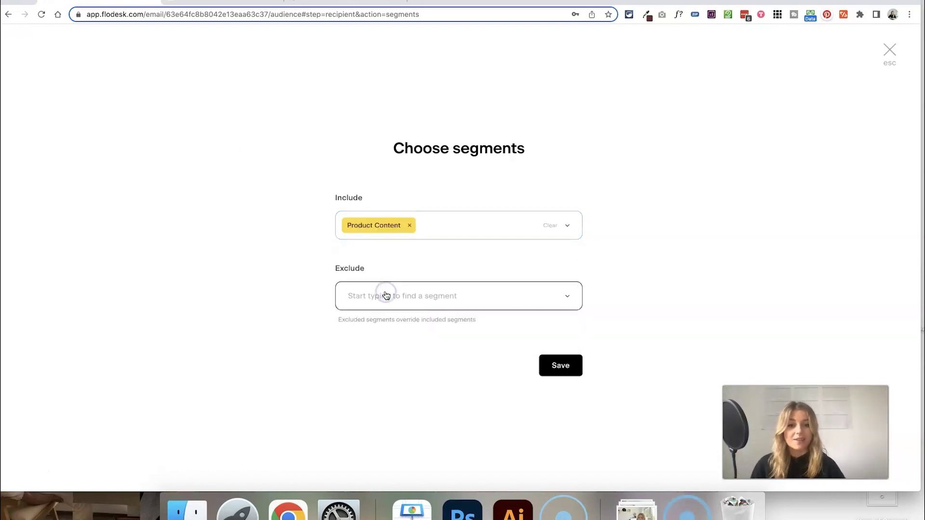
{"action": "left_click", "coordinate": [432, 246]}
{"action": "left_click", "coordinate": [428, 231]}
{"action": "left_click", "coordinate": [405, 308]}
{"action": "left_click", "coordinate": [410, 225]}
{"action": "left_click", "coordinate": [443, 224]}
{"action": "left_click", "coordinate": [398, 304]}
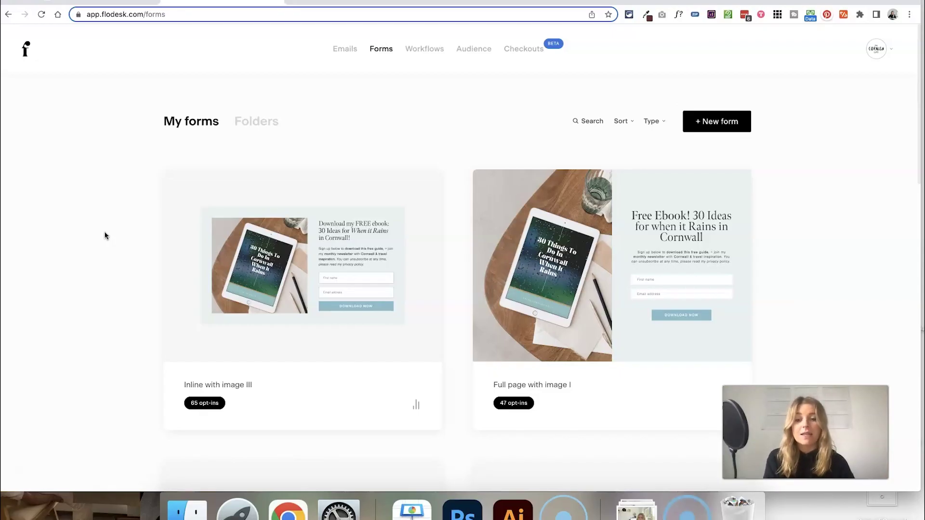
Step: Open the Inline with image III rainy-day ebook sign-up form for editing
{"action": "left_click", "coordinate": [299, 263]}
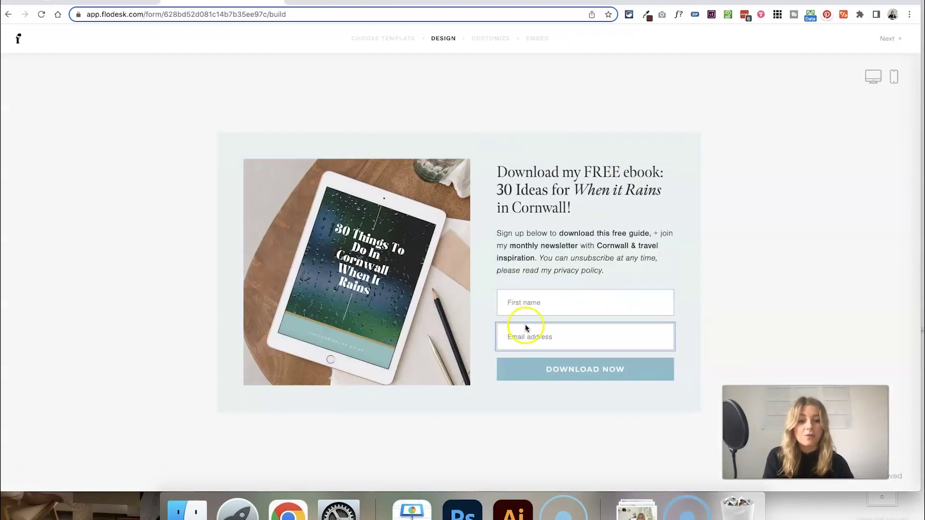
Step: Add a blank custom field below Email address on the ebook sign-up form
{"action": "left_click", "coordinate": [527, 303]}
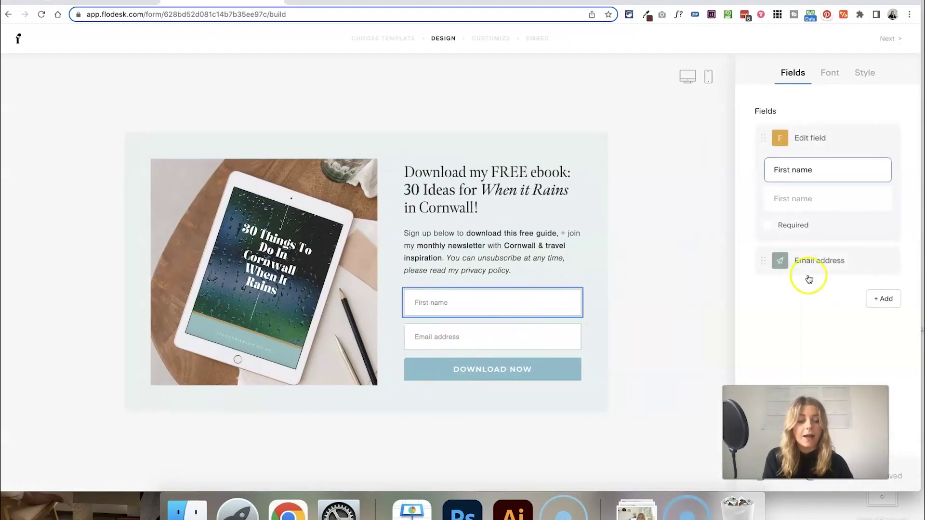
{"action": "left_click", "coordinate": [876, 303]}
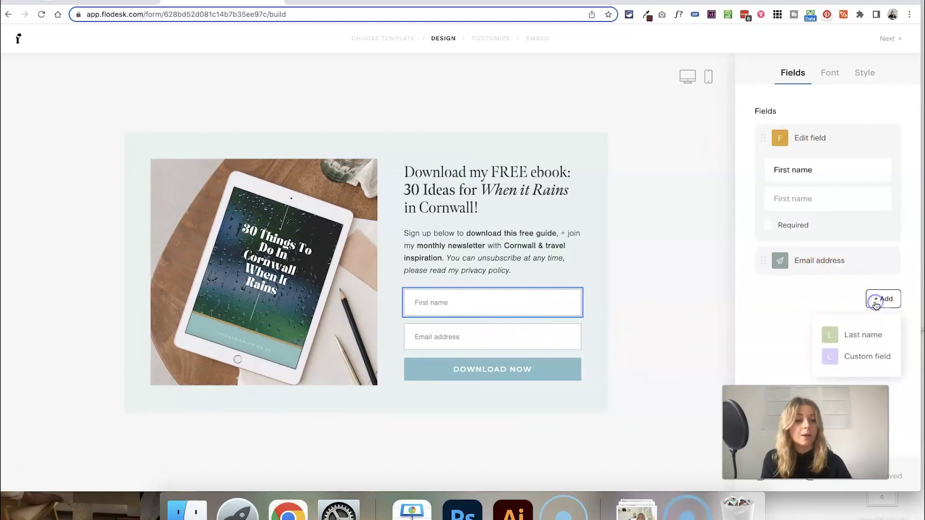
{"action": "left_click", "coordinate": [854, 357]}
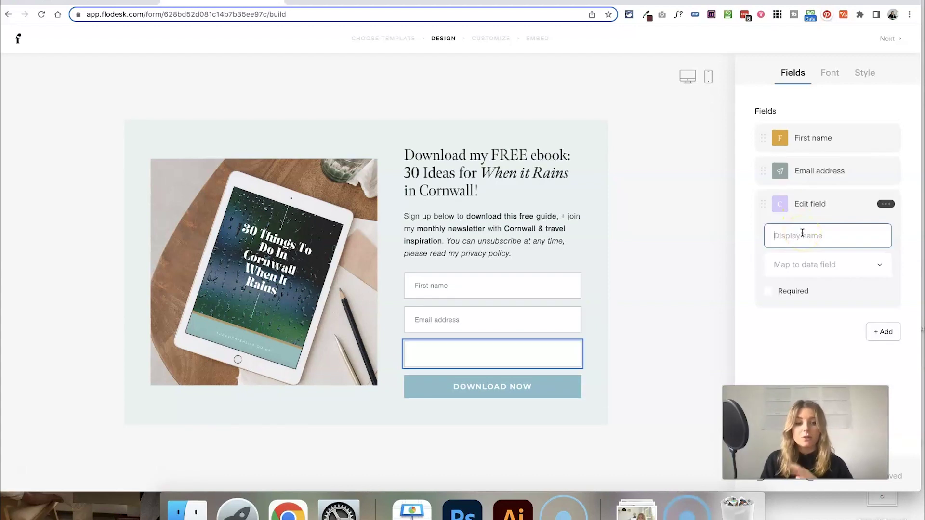
{"action": "left_click", "coordinate": [826, 264]}
{"action": "left_click", "coordinate": [760, 258]}
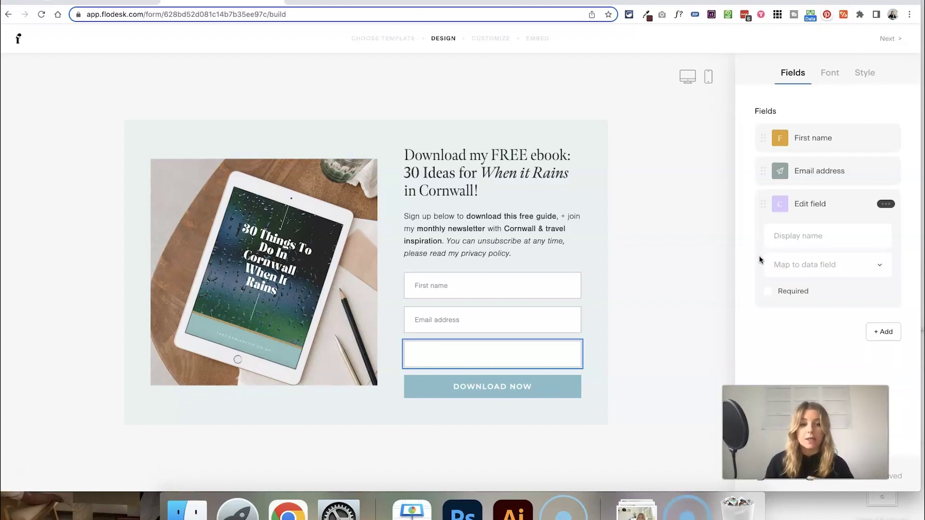
{"action": "left_click", "coordinate": [783, 246]}
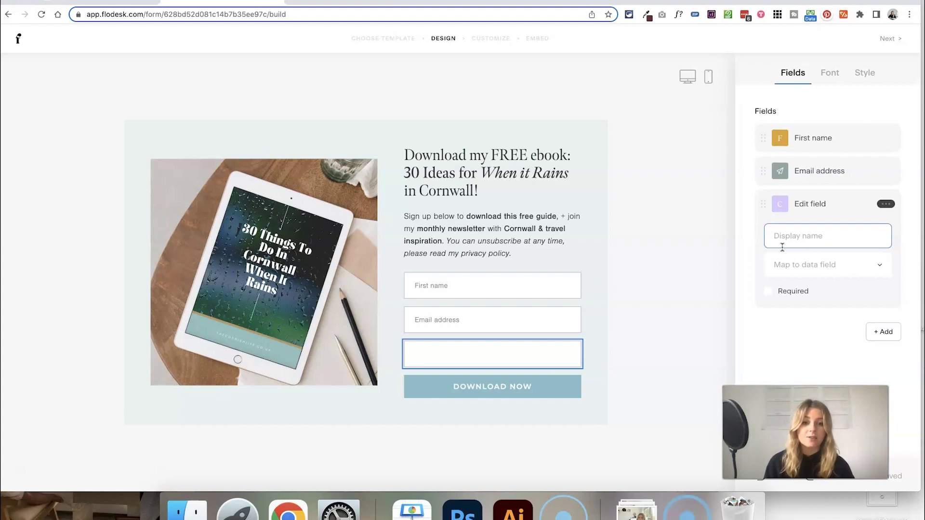
Step: Label the custom field 'Where are you based?', map it to a new Location field, and make it required
{"action": "left_click", "coordinate": [760, 241]}
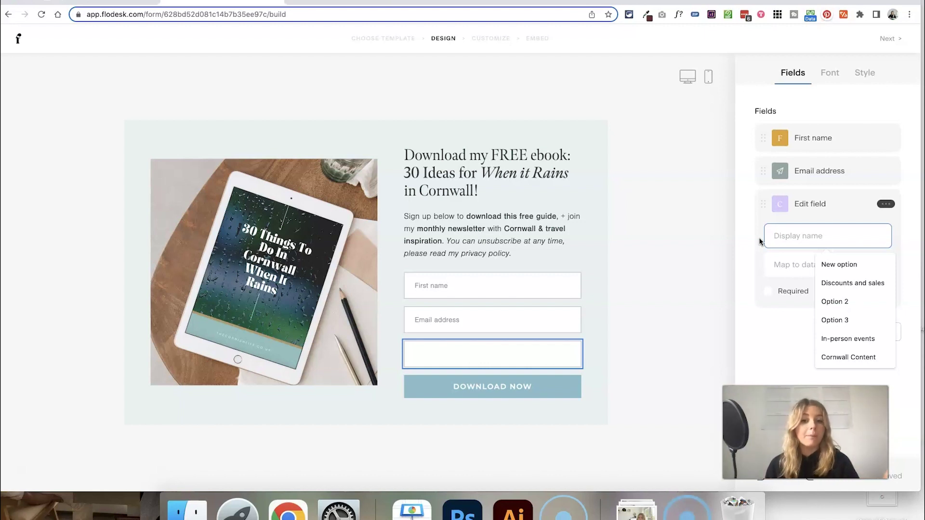
{"action": "left_click", "coordinate": [763, 234]}
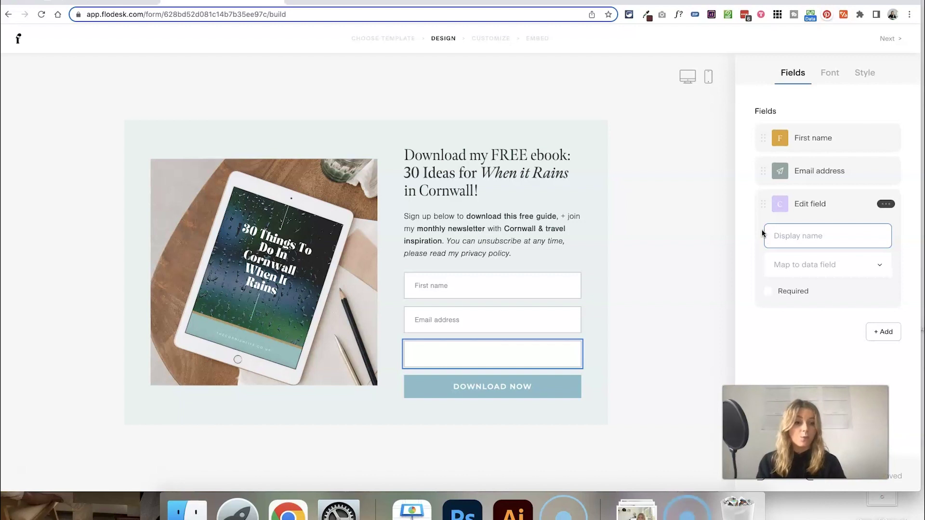
{"action": "type", "text": "Where are you based?"}
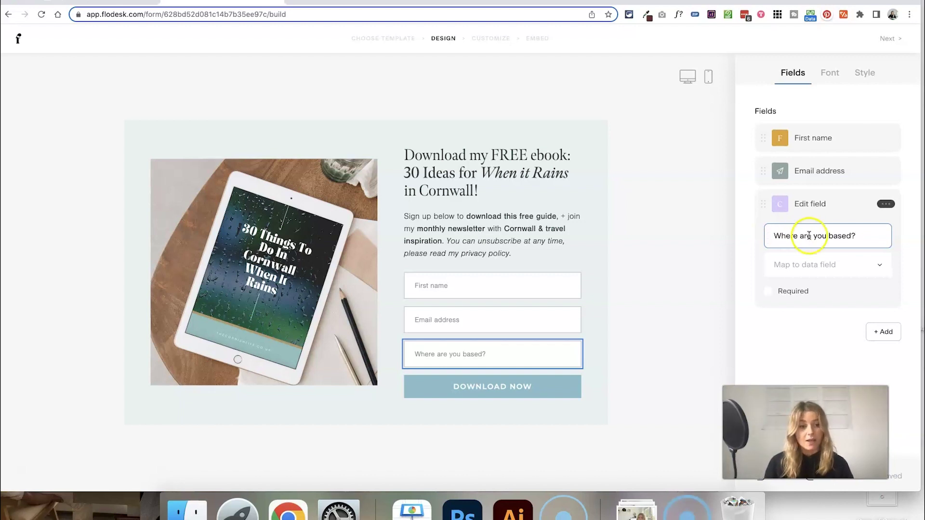
{"action": "left_click", "coordinate": [877, 259]}
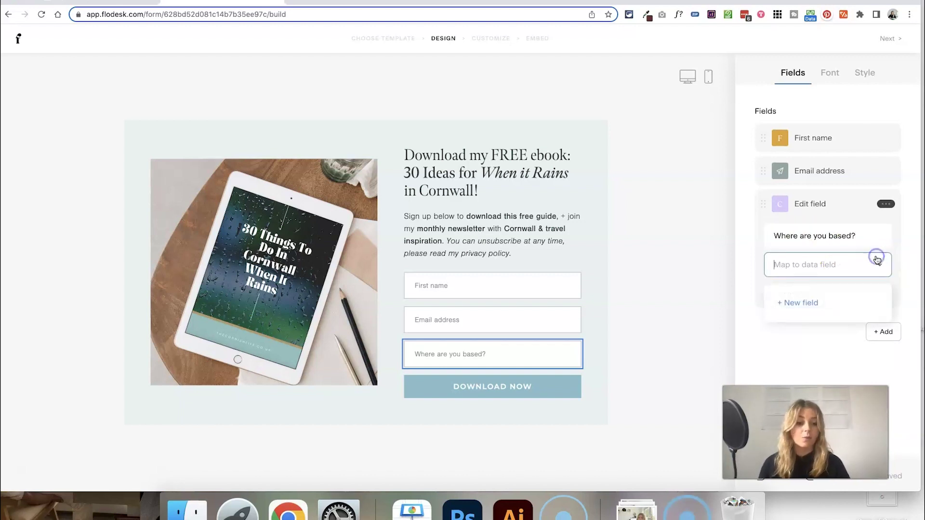
{"action": "left_click", "coordinate": [801, 304]}
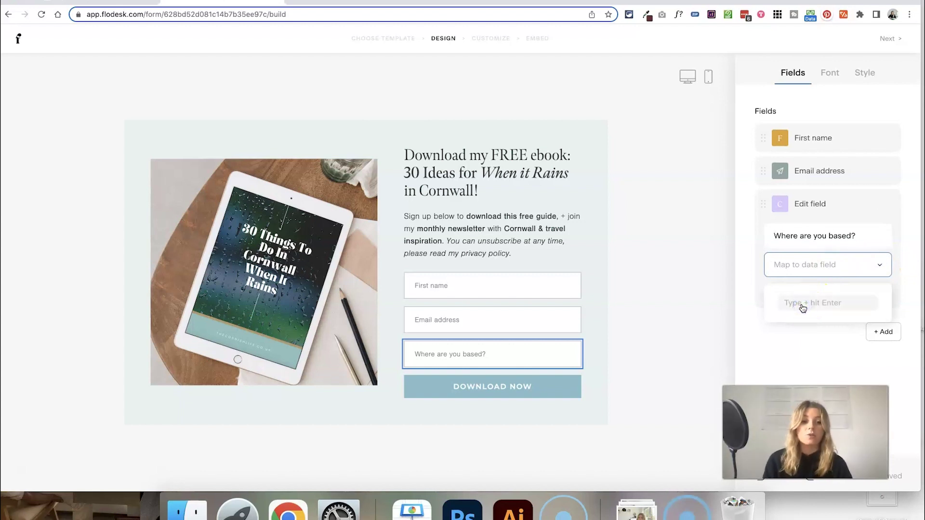
{"action": "type", "text": "Location"}
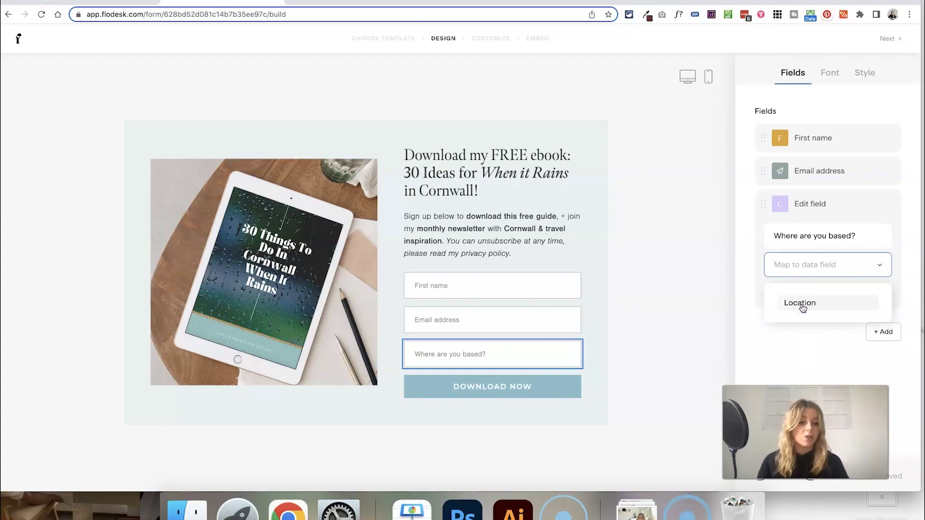
{"action": "left_click", "coordinate": [801, 304]}
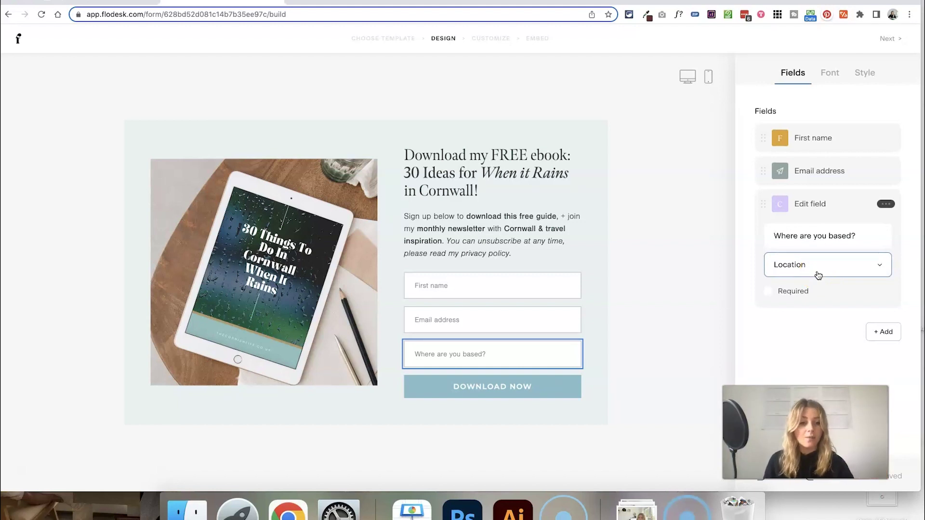
{"action": "left_click", "coordinate": [768, 292]}
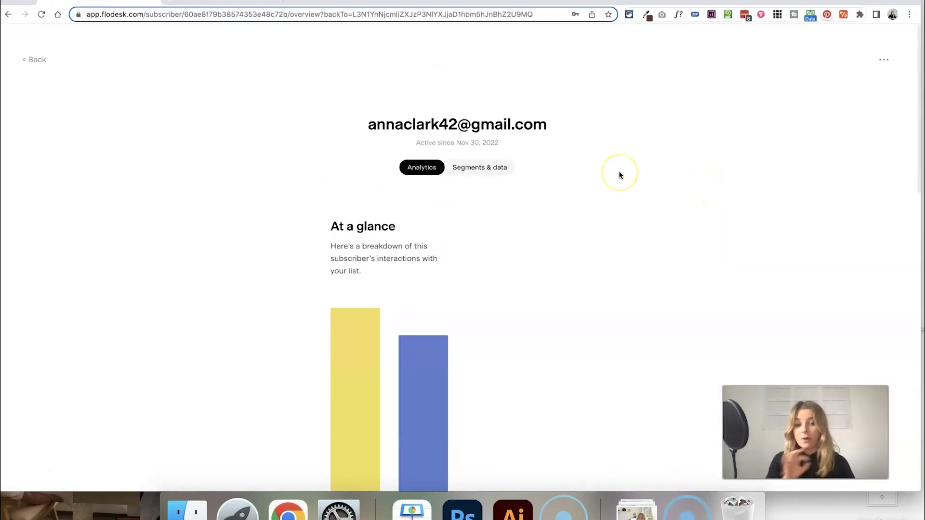
Step: Check the subscriber's Location value under Segments & data
{"action": "left_click", "coordinate": [491, 167]}
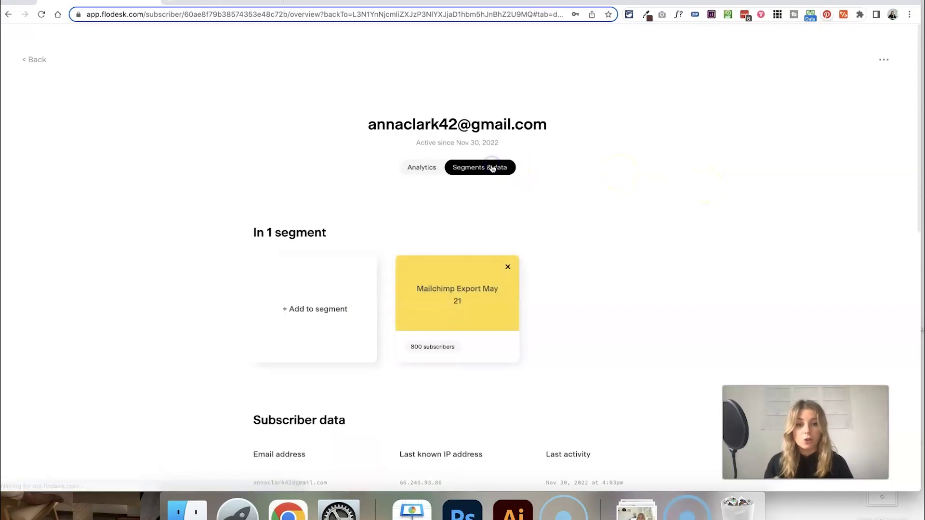
{"action": "scroll", "coordinate": [571, 324], "scroll_direction": "down", "scroll_amount": 3}
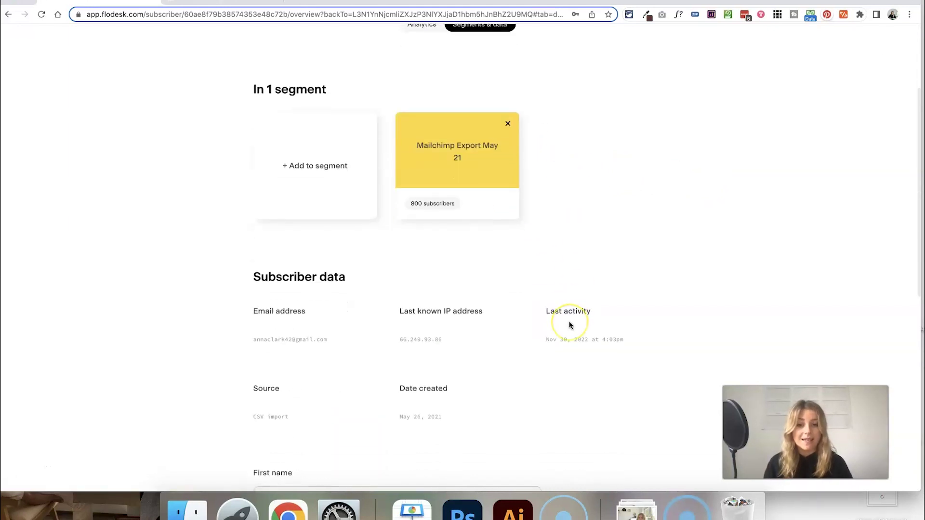
{"action": "scroll", "coordinate": [570, 324], "scroll_direction": "down", "scroll_amount": 6}
{"action": "left_click", "coordinate": [290, 337]}
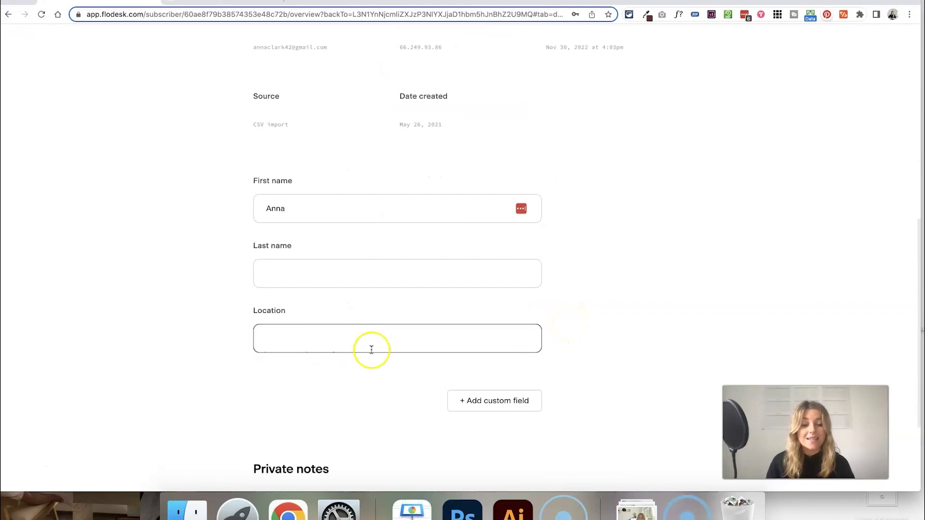
{"action": "left_click", "coordinate": [501, 399]}
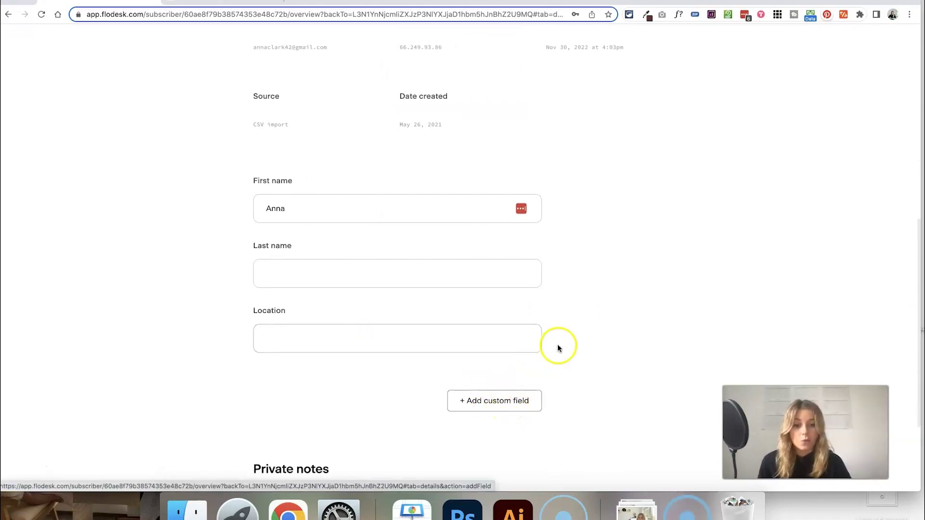
{"action": "left_click", "coordinate": [310, 336]}
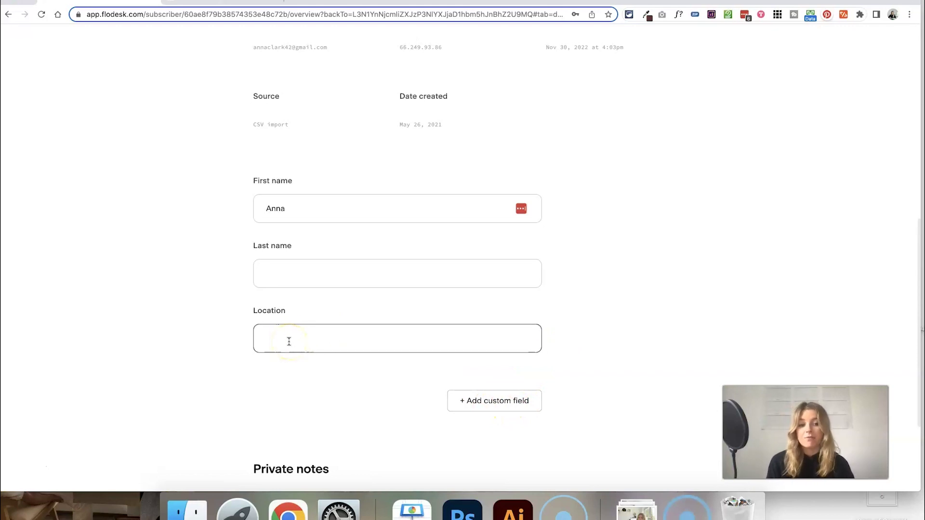
{"action": "left_click", "coordinate": [174, 370]}
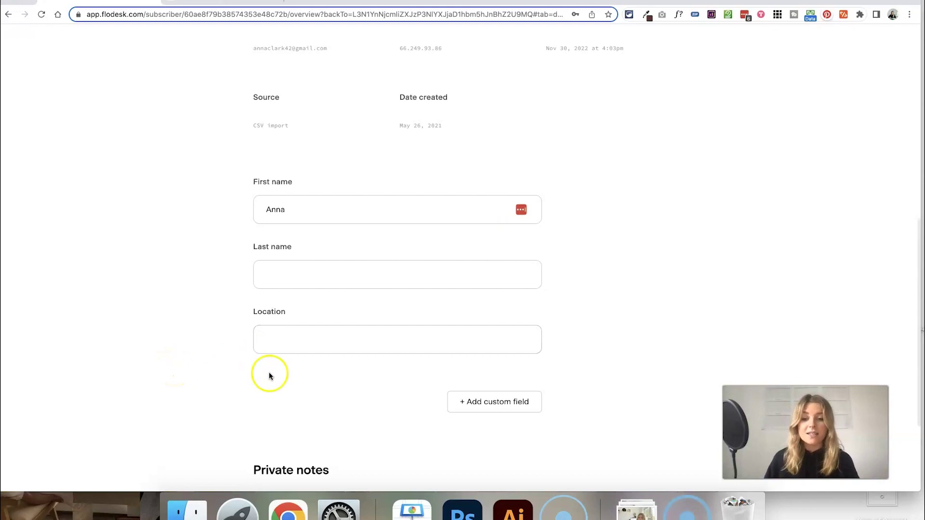
{"action": "left_click", "coordinate": [274, 344]}
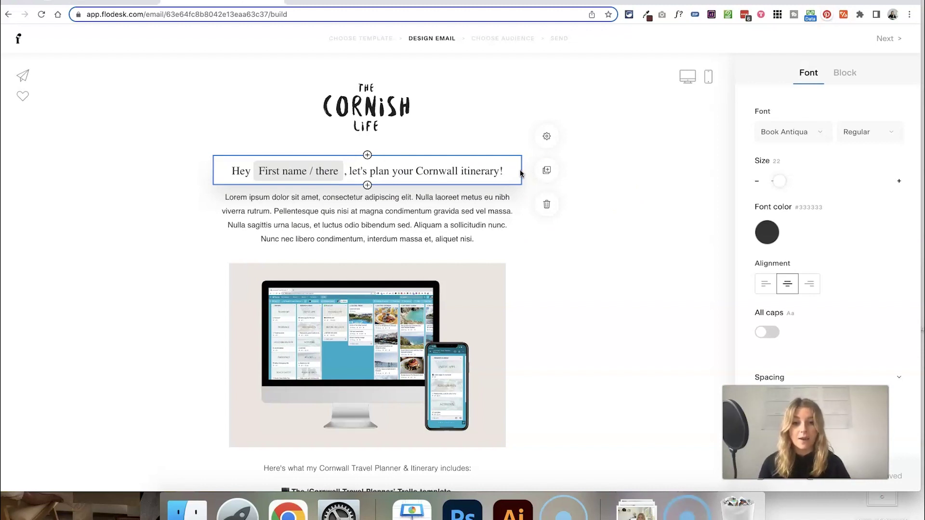
Step: Delete the existing 'Hey' greeting text from the email heading
{"action": "left_click", "coordinate": [238, 170]}
{"action": "left_click", "coordinate": [504, 168]}
{"action": "left_click_drag", "start_coordinate": [508, 170], "coordinate": [244, 171]}
{"action": "key", "text": "BackSpace"}
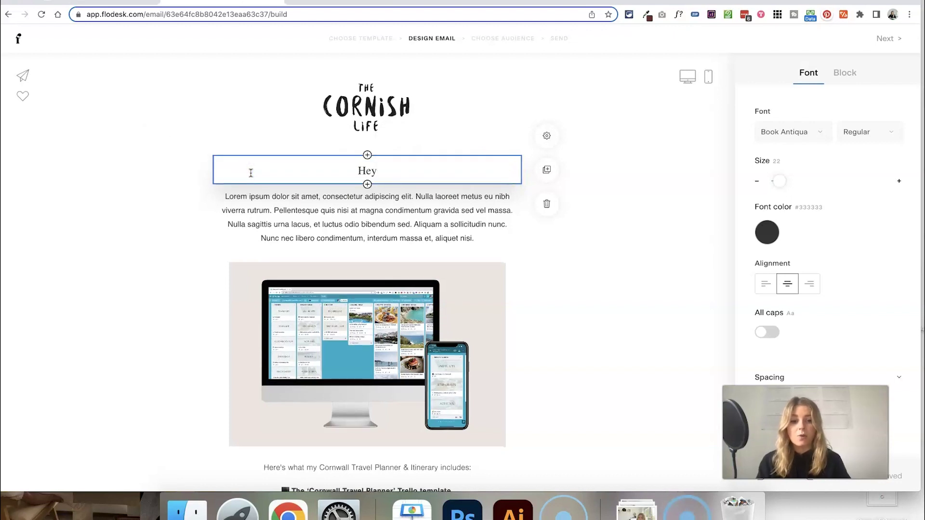
{"action": "key", "text": "BackSpace"}
{"action": "key", "text": "BackSpace"}
{"action": "key", "text": "BackSpace"}
Step: Insert a Location merge tag with the fallback 'your home town' into the heading
{"action": "type", "text": "@"}
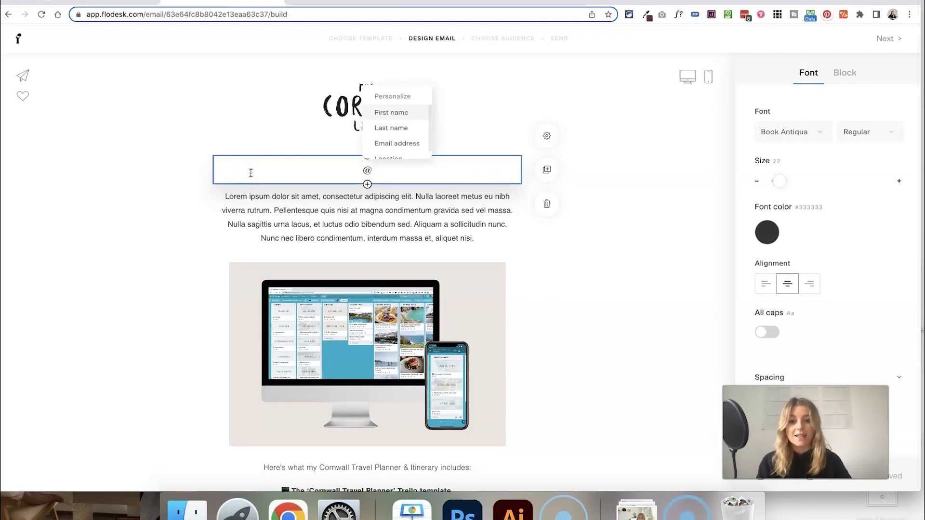
{"action": "scroll", "coordinate": [403, 137], "scroll_direction": "down", "scroll_amount": 1}
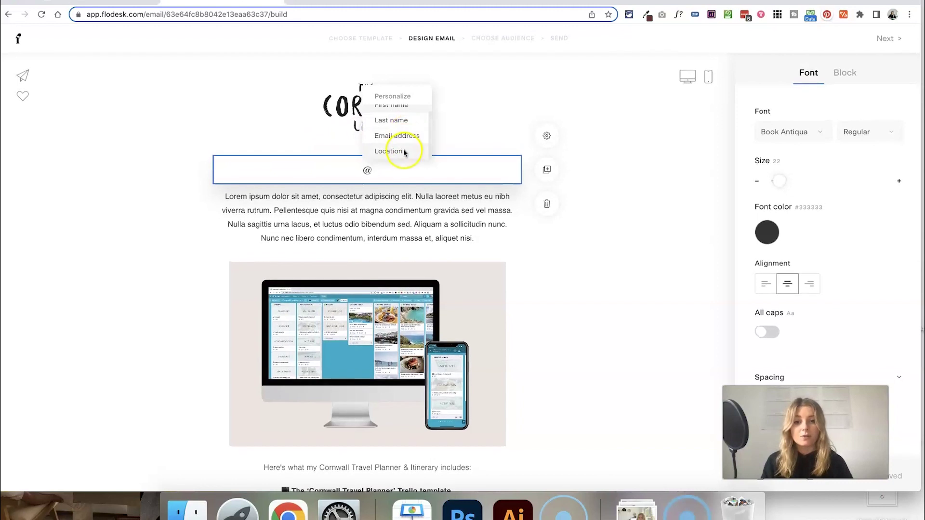
{"action": "left_click", "coordinate": [403, 153]}
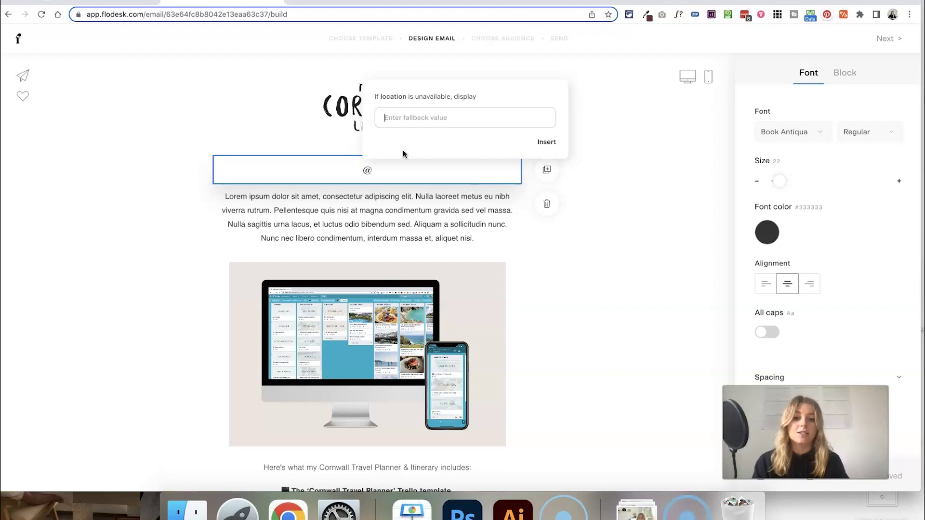
{"action": "type", "text": "your home town"}
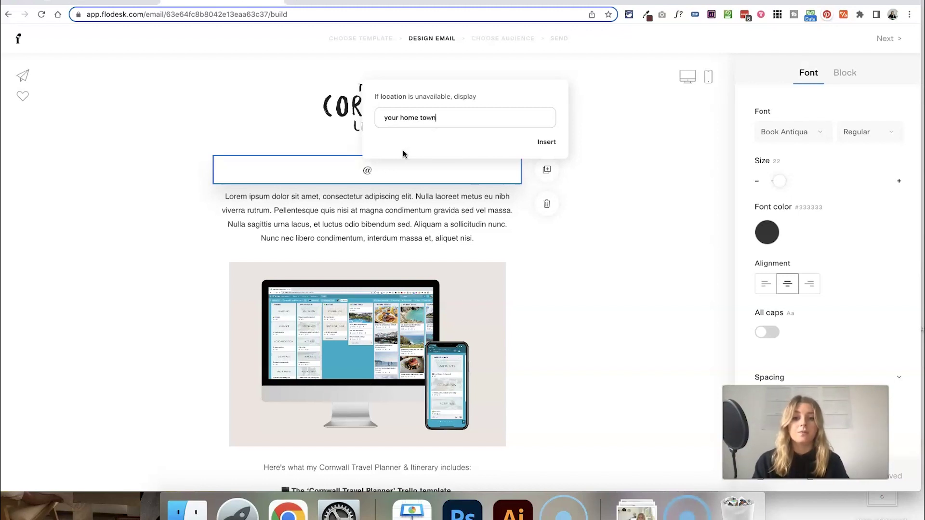
{"action": "left_click", "coordinate": [546, 141]}
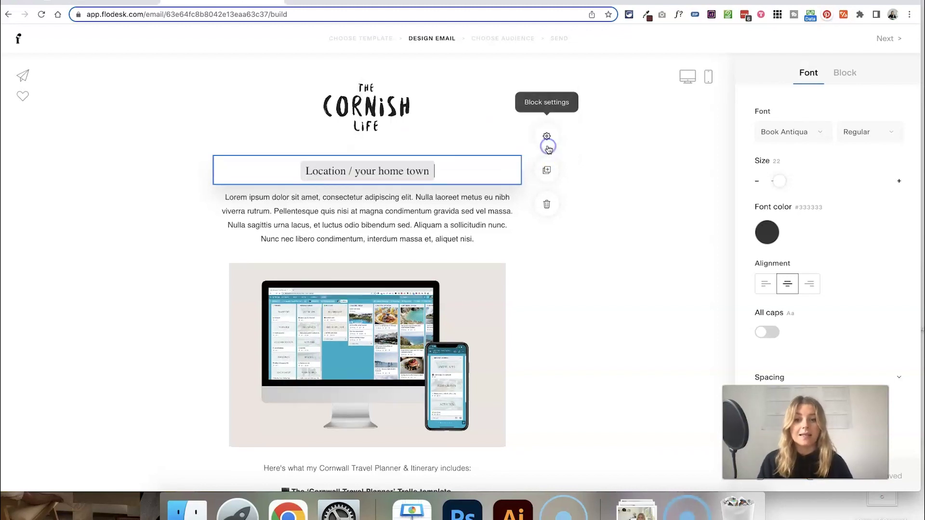
Step: Add 'From' before the Location tag and 'to the most beautiful beaches in the UK' after it
{"action": "left_click", "coordinate": [297, 172]}
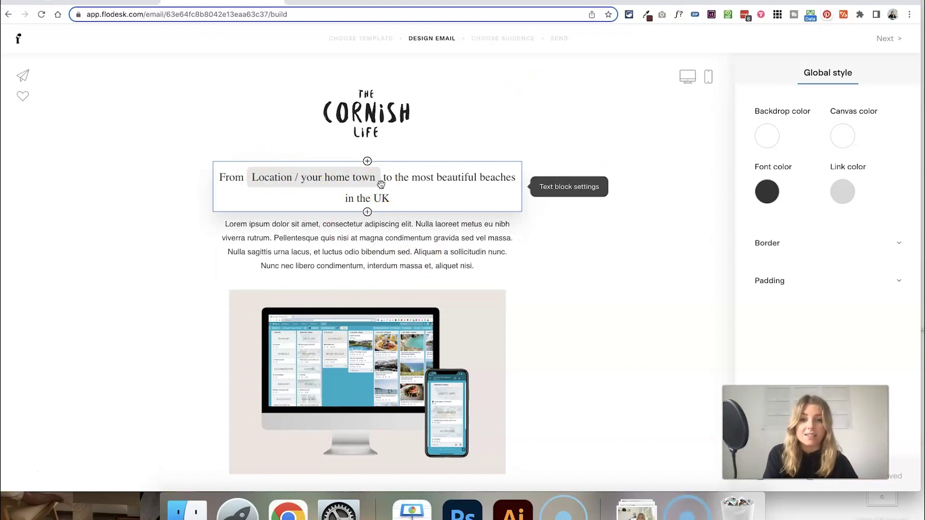
{"action": "left_click", "coordinate": [613, 223]}
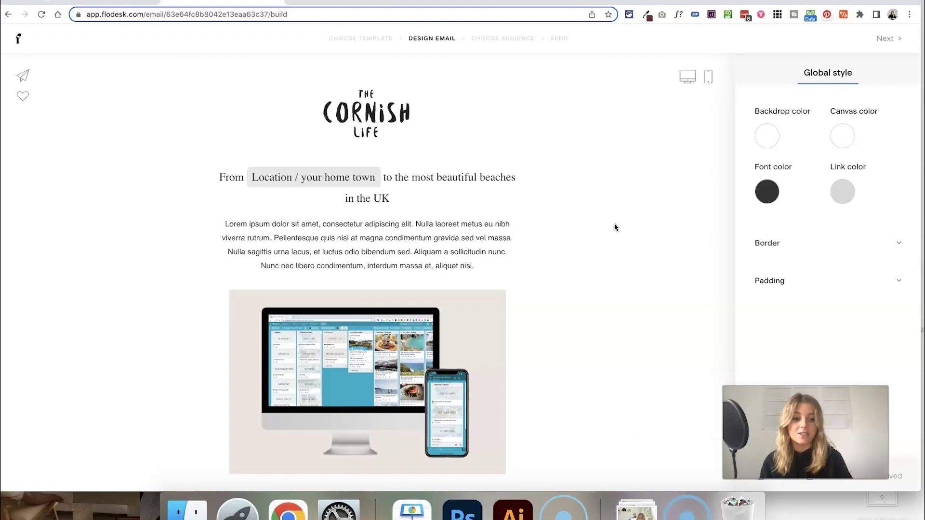
{"action": "left_click", "coordinate": [614, 225]}
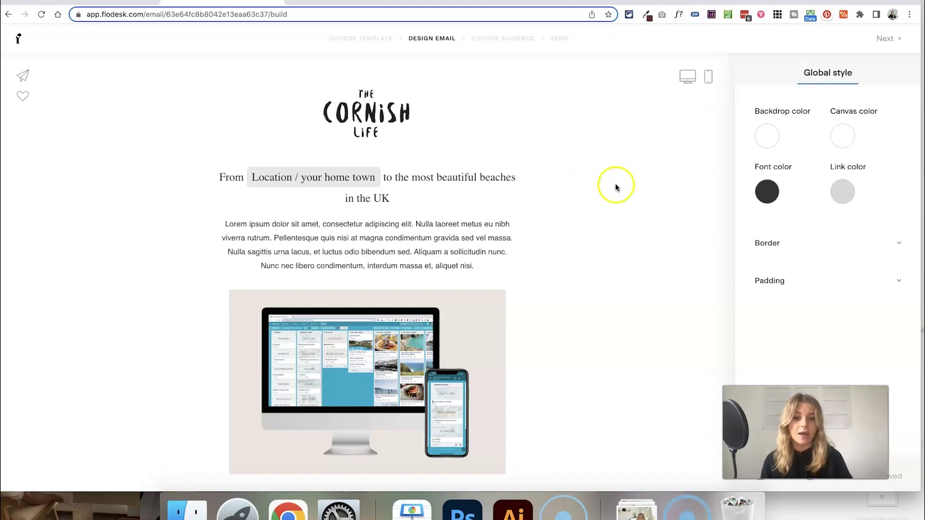
{"action": "left_click", "coordinate": [628, 232]}
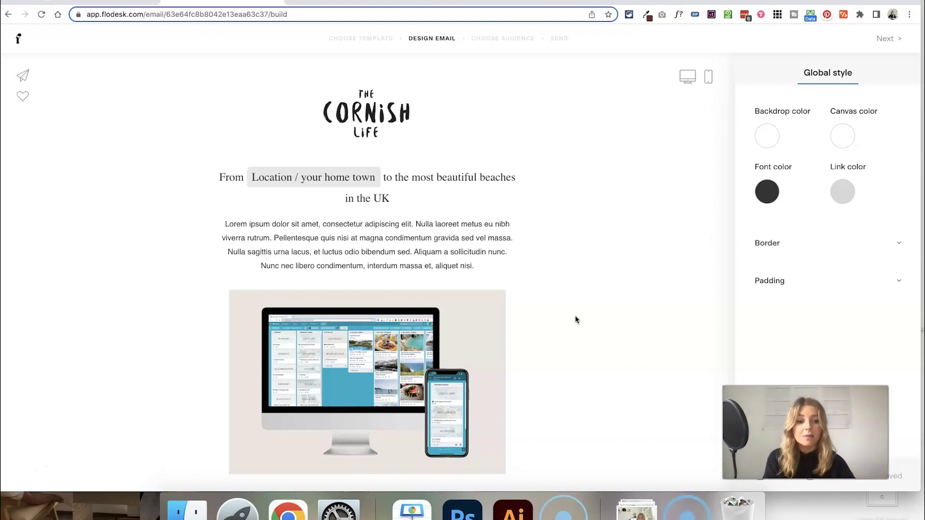
{"action": "left_click", "coordinate": [409, 144]}
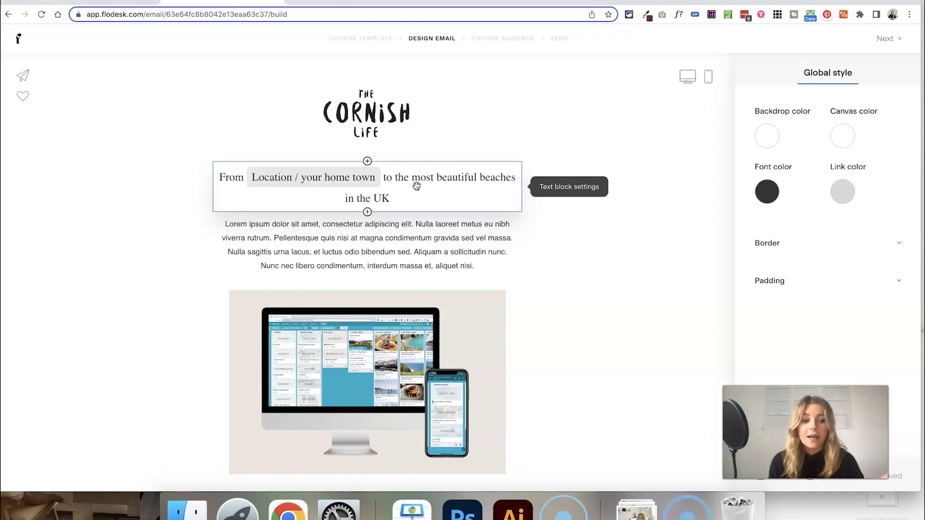